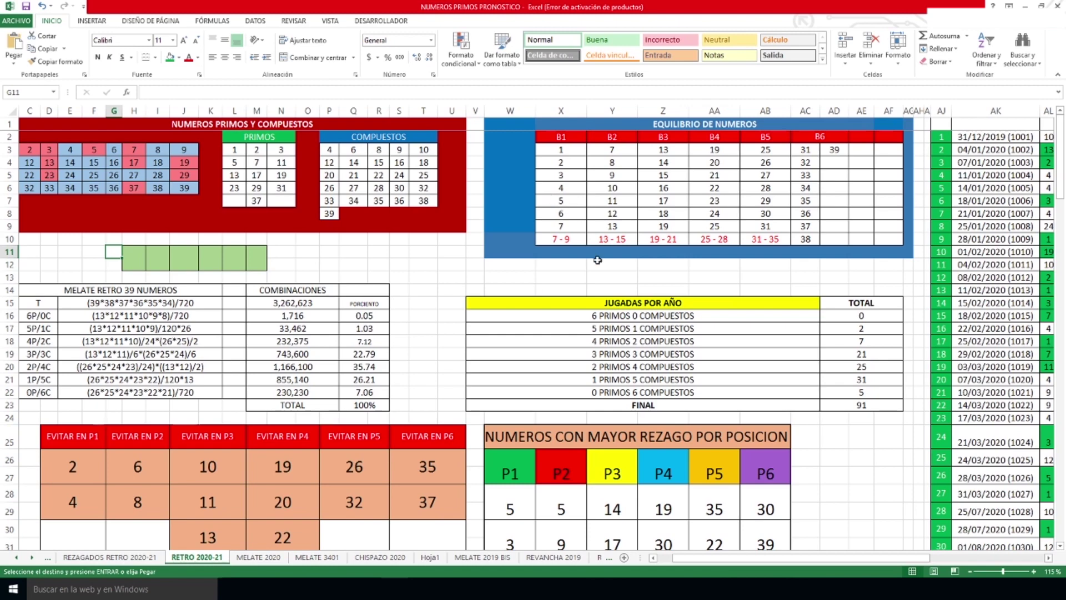
# Review the statistics tables on the RETRO 2020-21 sheet, from the prime and composite numbers down to NUMEROS COMBINABLES.
pyautogui.scroll(-1, 598, 260)
pyautogui.scroll(-7, 598, 260)
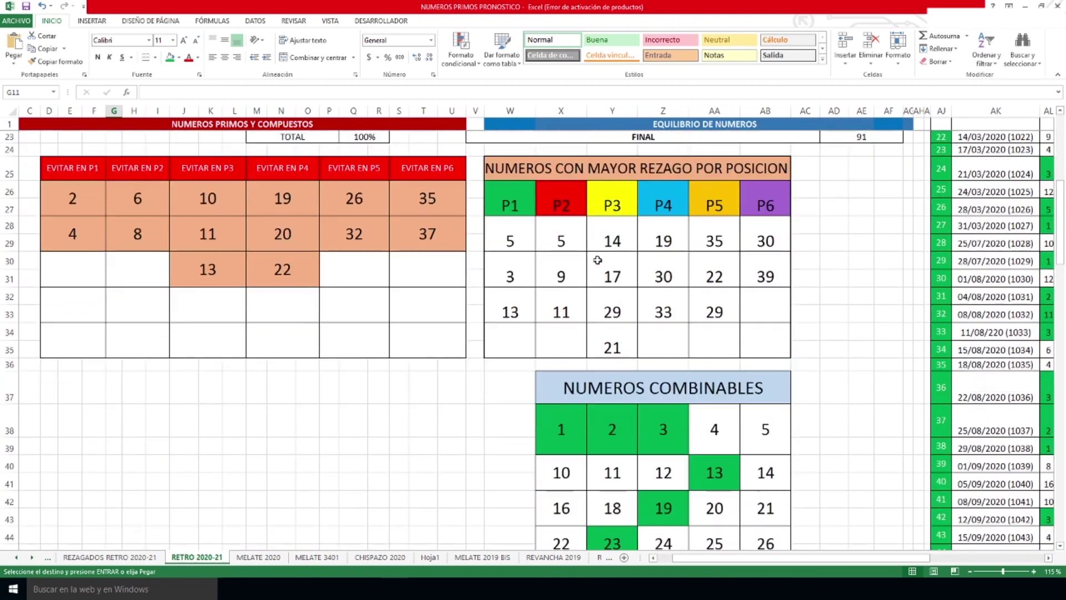
pyautogui.scroll(-3, 597, 260)
pyautogui.scroll(8, 597, 260)
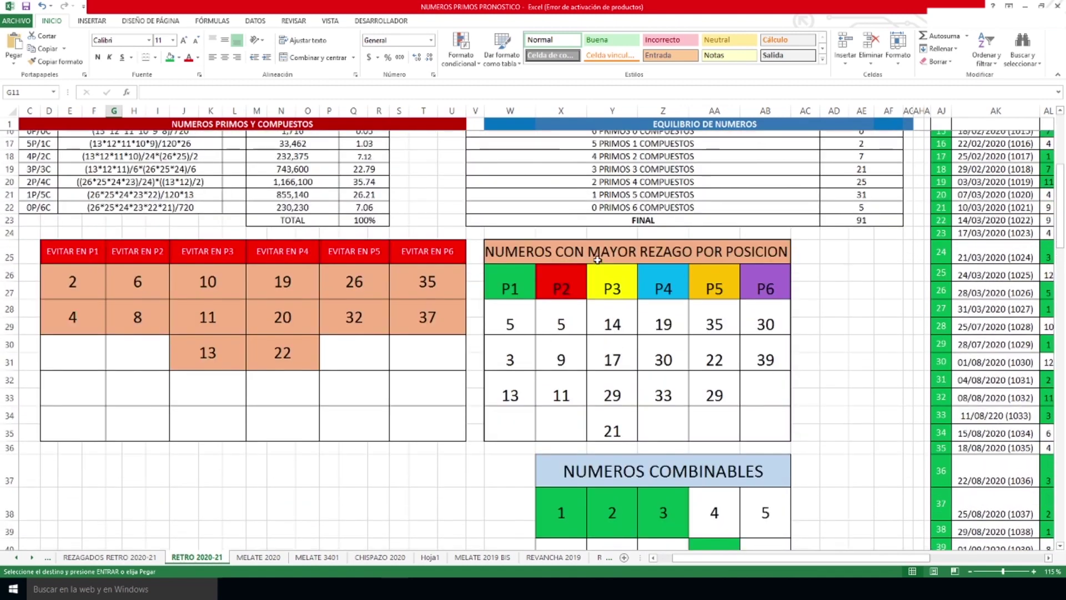
pyautogui.scroll(2, 597, 260)
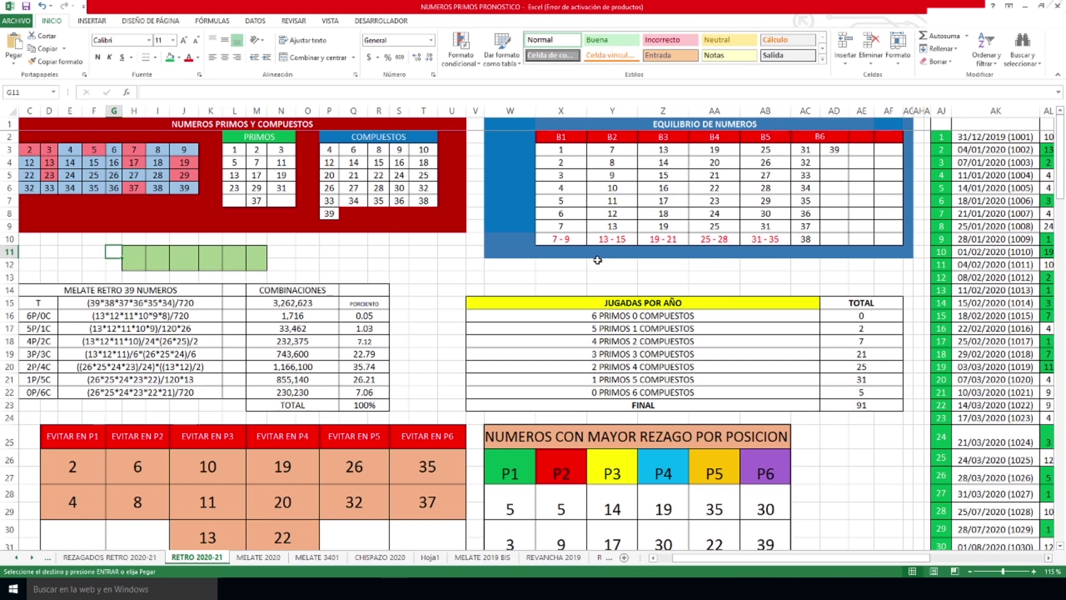
pyautogui.scroll(-5, 777, 308)
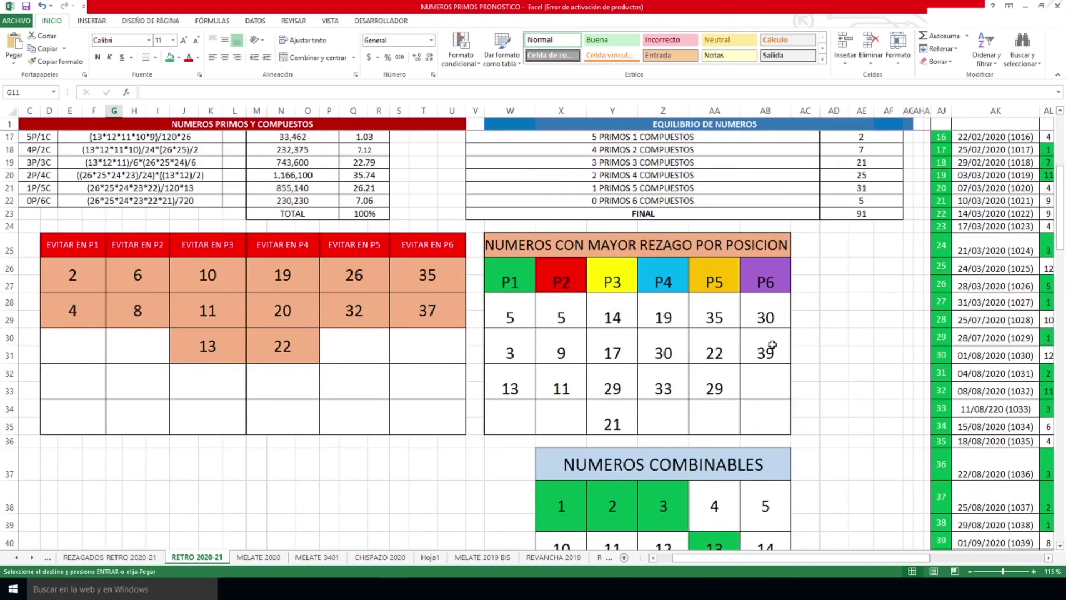
pyautogui.scroll(4, 773, 344)
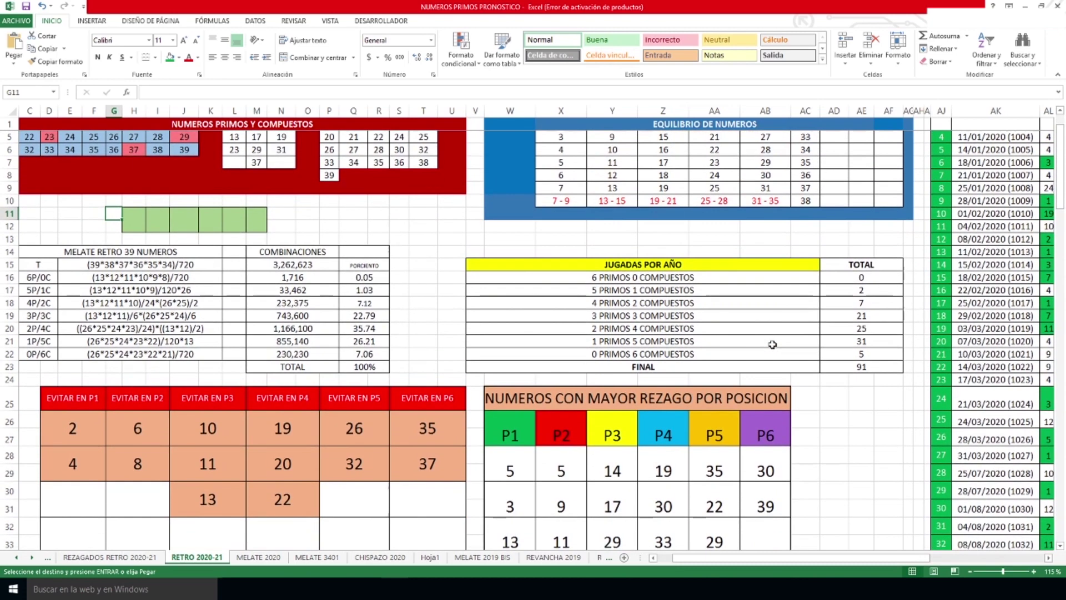
pyautogui.scroll(-5, 772, 344)
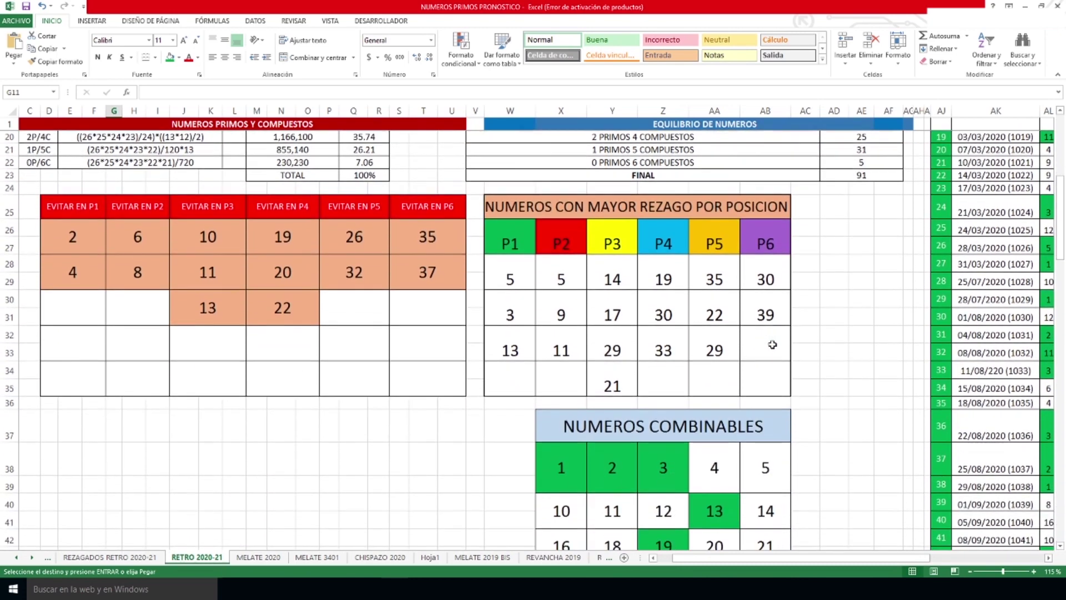
pyautogui.scroll(-2, 773, 344)
pyautogui.scroll(1, 772, 345)
pyautogui.scroll(-1, 773, 345)
pyautogui.scroll(1, 678, 233)
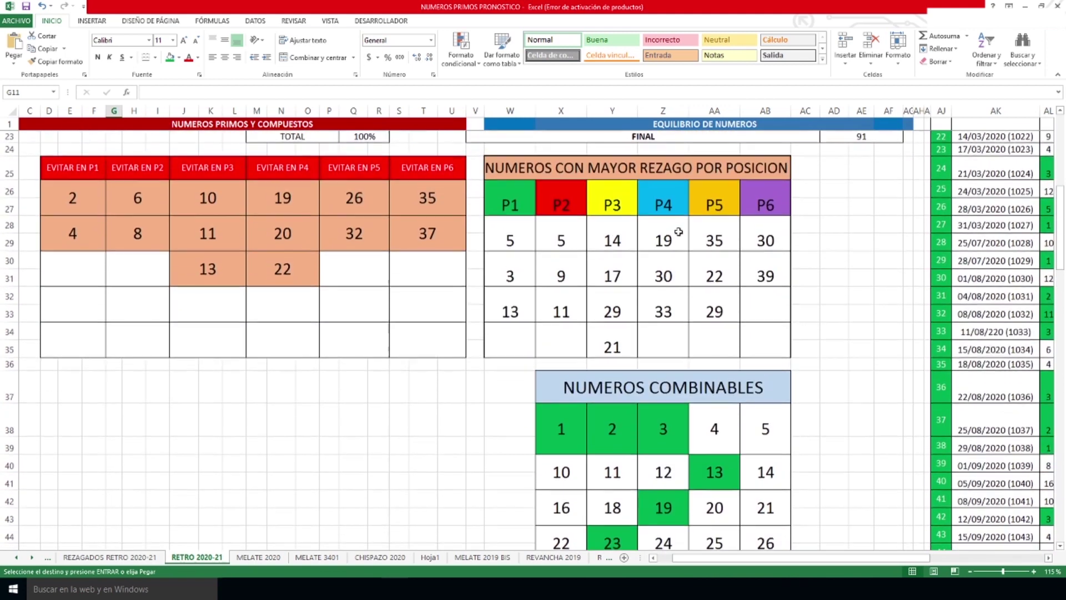
# Examine the NUMEROS CON MAYOR REZAGO POR POSICION and NUMEROS COMBINABLES tables.
pyautogui.click(548, 173)
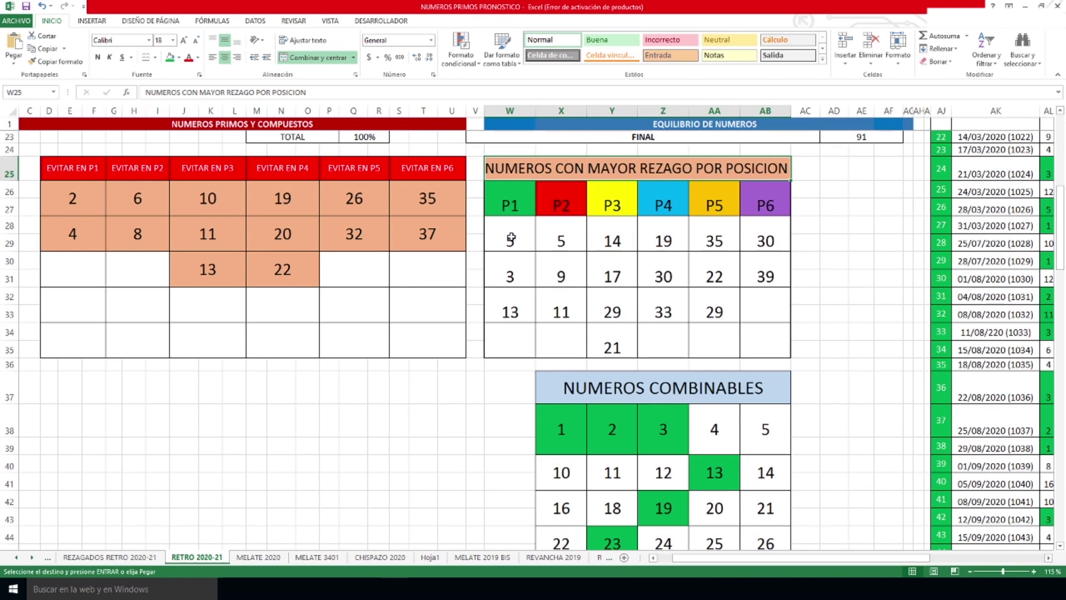
pyautogui.scroll(-1, 635, 267)
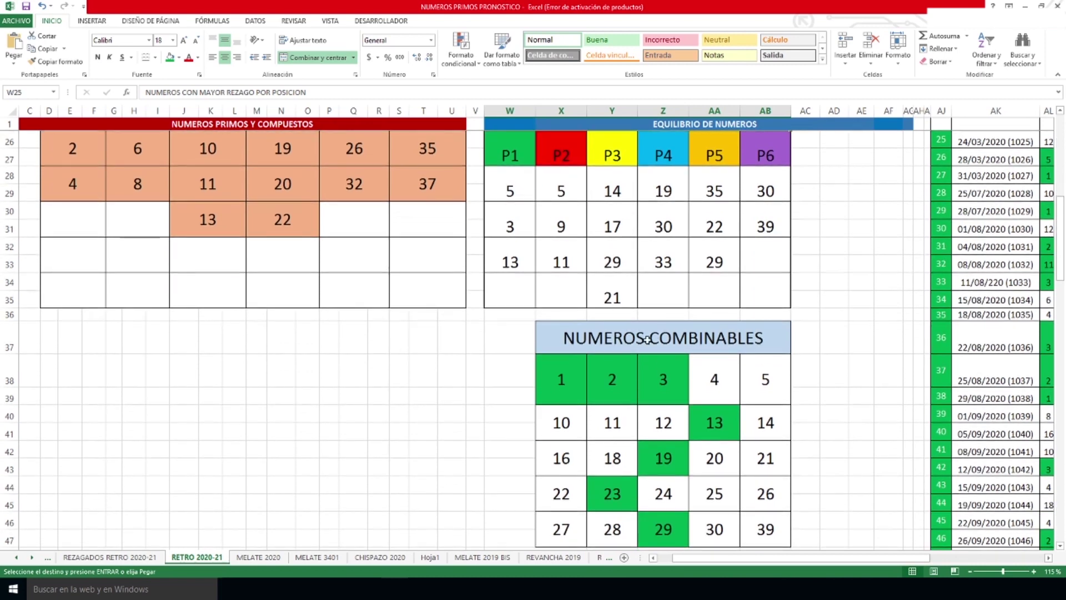
pyautogui.click(648, 340)
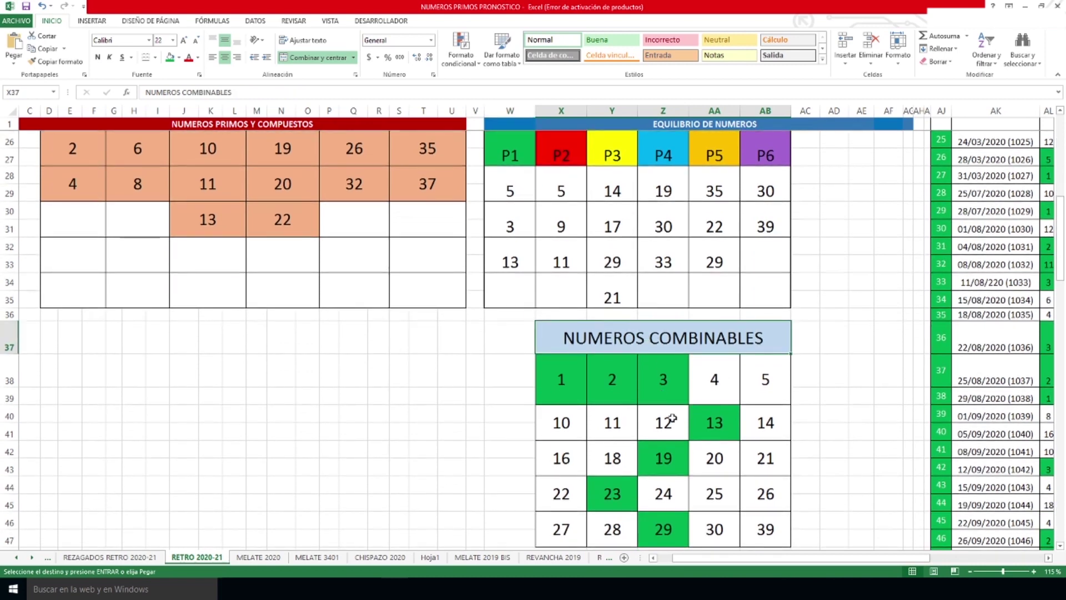
pyautogui.scroll(3, 678, 415)
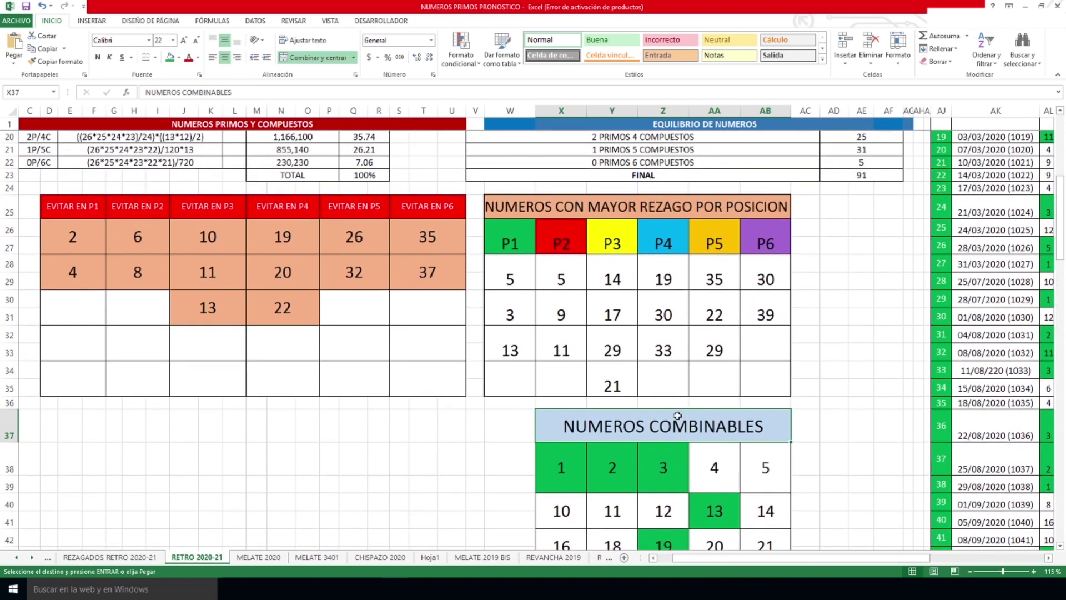
pyautogui.scroll(2, 678, 415)
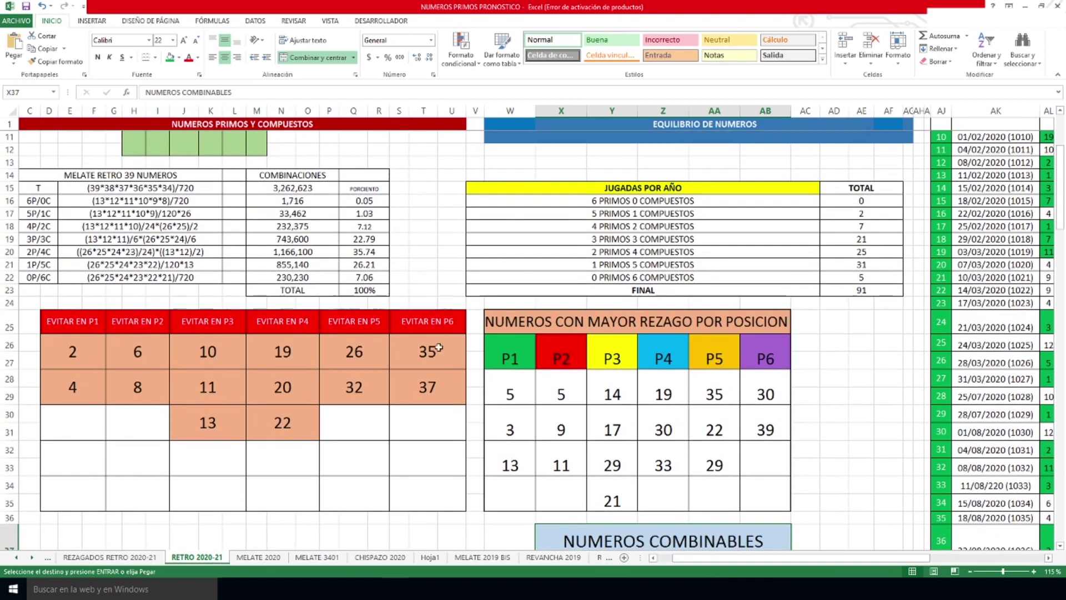
# Examine the table of numbers to avoid, column by column from EVITAR EN P1 to EVITAR EN P6.
pyautogui.click(80, 323)
pyautogui.moveTo(93, 345)
pyautogui.mouseDown()
pyautogui.moveTo(286, 387)
pyautogui.moveTo(403, 426)
pyautogui.mouseUp()
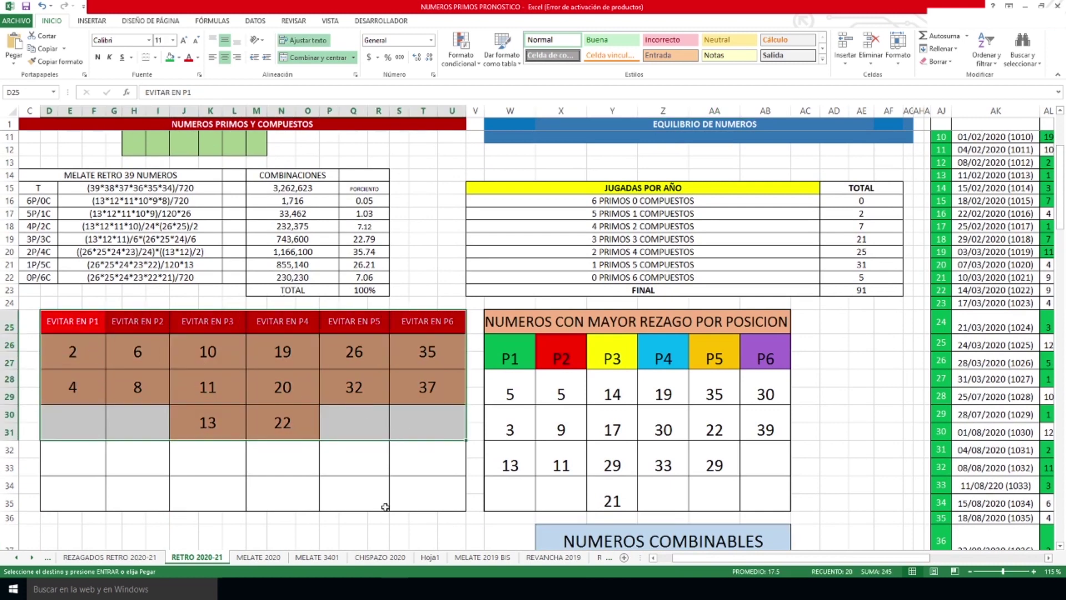
pyautogui.click(89, 322)
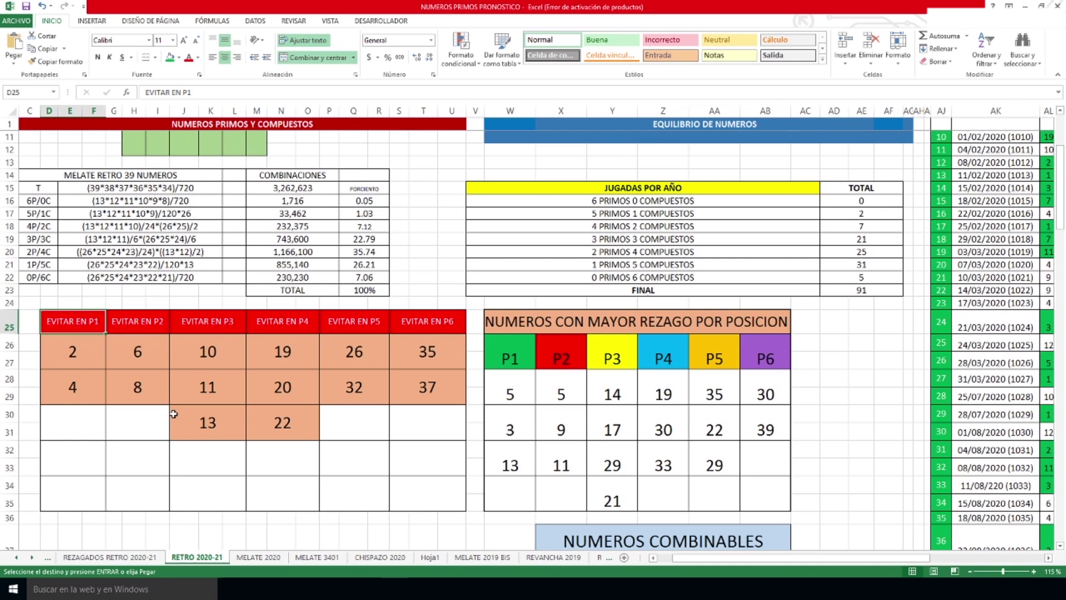
pyautogui.click(86, 352)
pyautogui.click(97, 388)
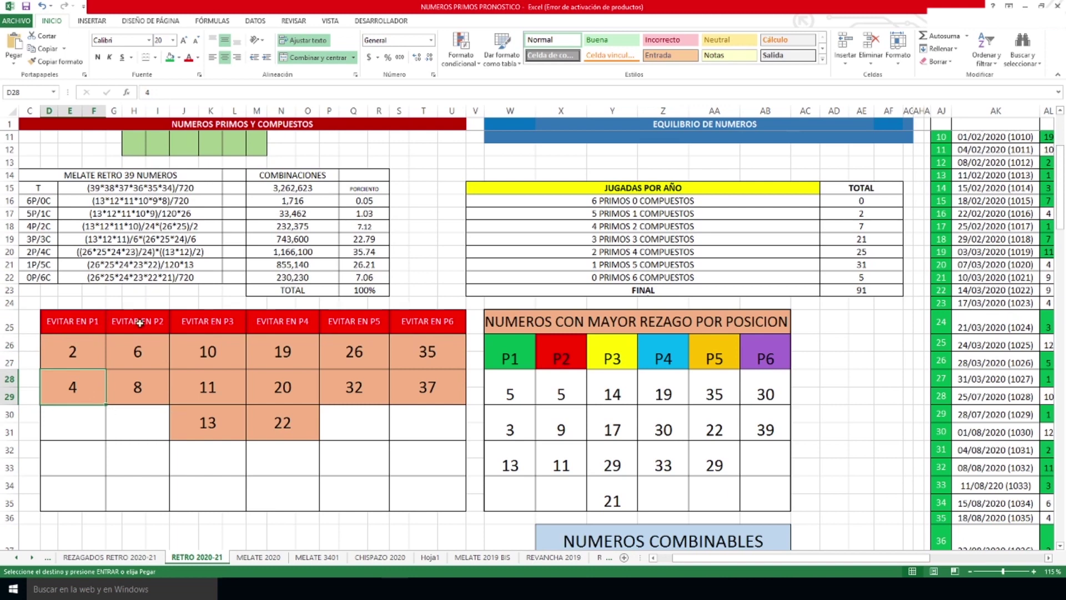
pyautogui.moveTo(80, 328); pyautogui.dragTo(428, 422)
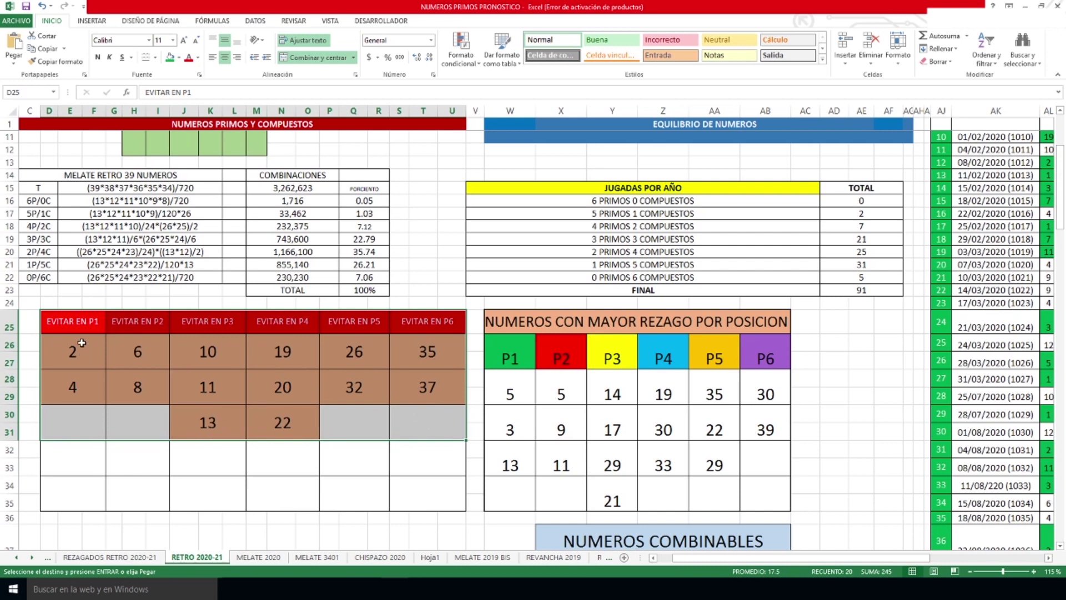
pyautogui.click(83, 324)
pyautogui.moveTo(83, 350); pyautogui.dragTo(85, 391)
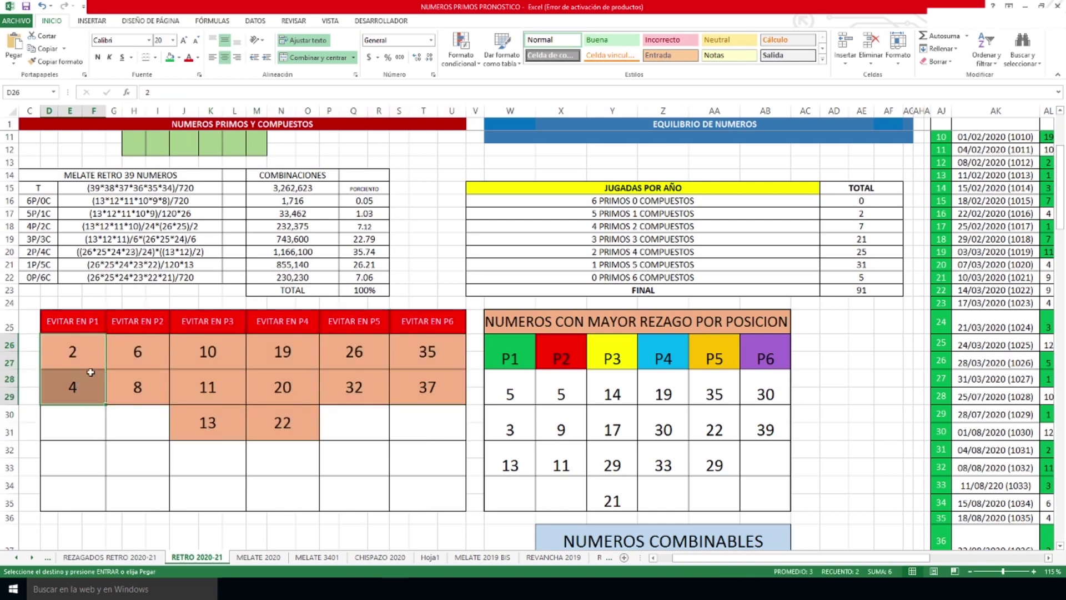
pyautogui.click(85, 325)
pyautogui.click(142, 331)
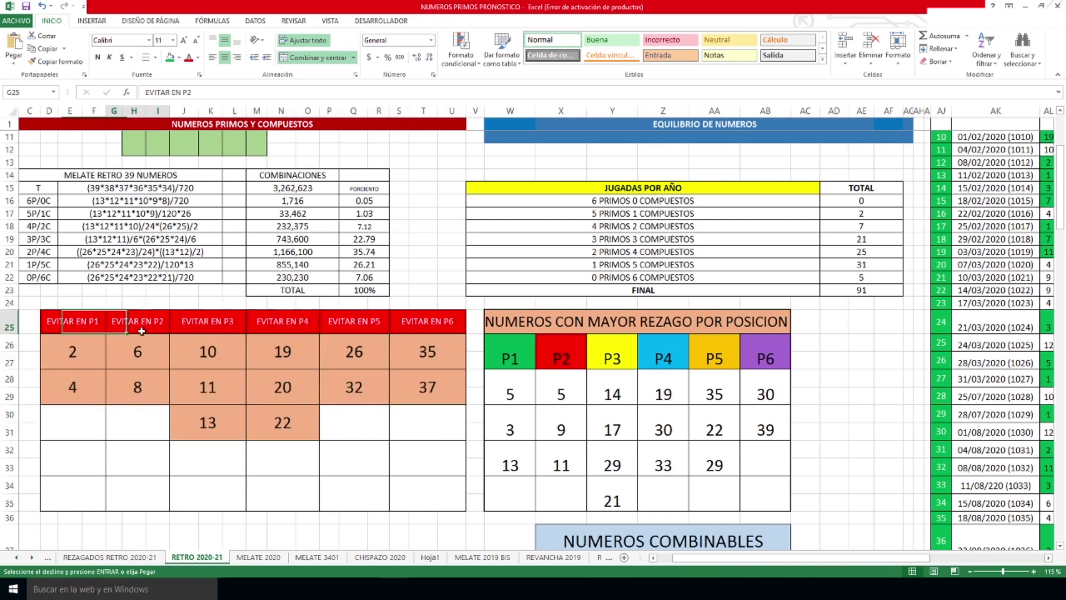
pyautogui.click(223, 322)
pyautogui.click(280, 322)
pyautogui.click(352, 322)
pyautogui.click(399, 322)
# Compare entries such as 2 and 11 in NUMEROS COMBINABLES with the numbers to avoid in each position.
pyautogui.scroll(-5, 538, 336)
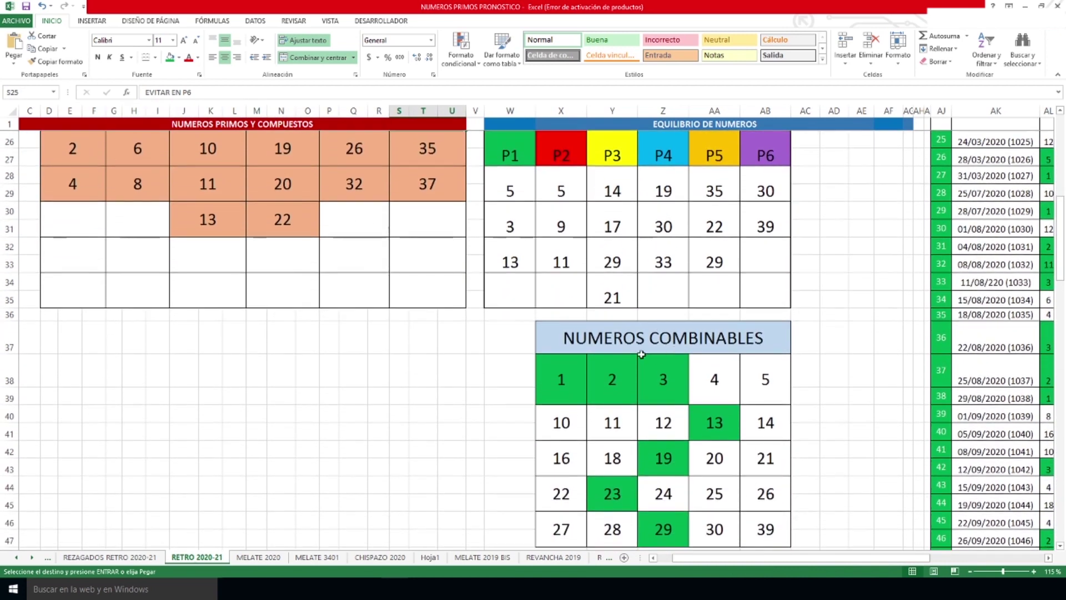
pyautogui.click(612, 343)
pyautogui.scroll(1, 708, 437)
pyautogui.scroll(1, 707, 438)
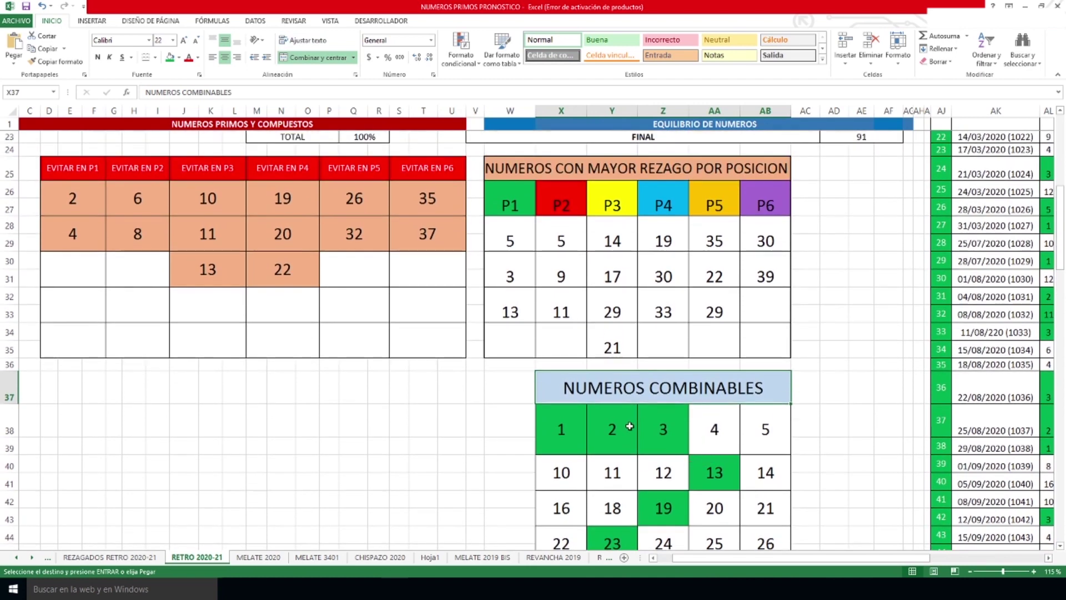
pyautogui.click(629, 426)
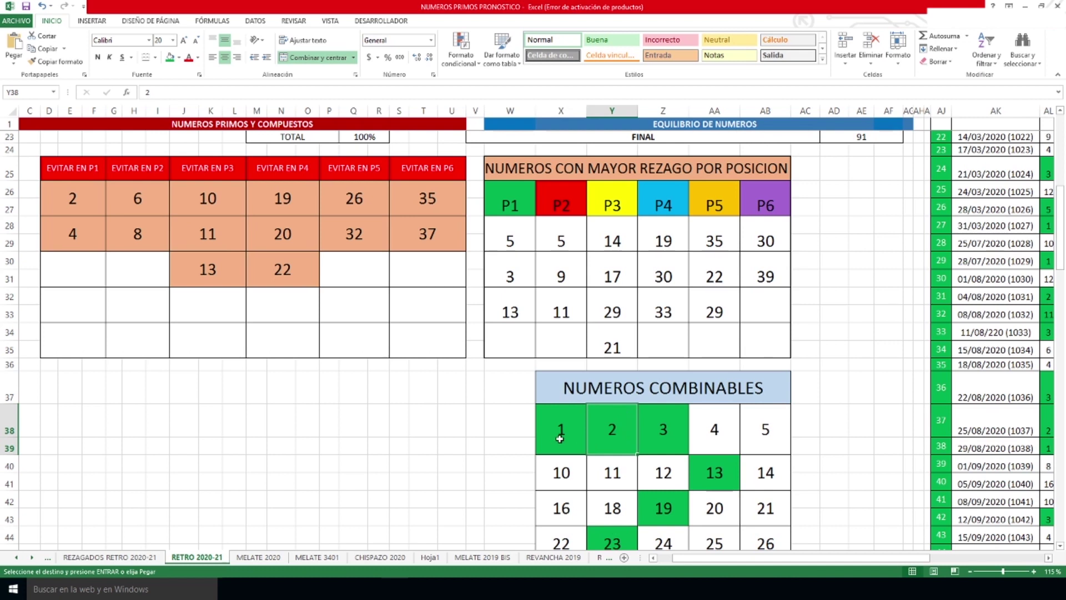
pyautogui.moveTo(167, 207); pyautogui.dragTo(159, 236)
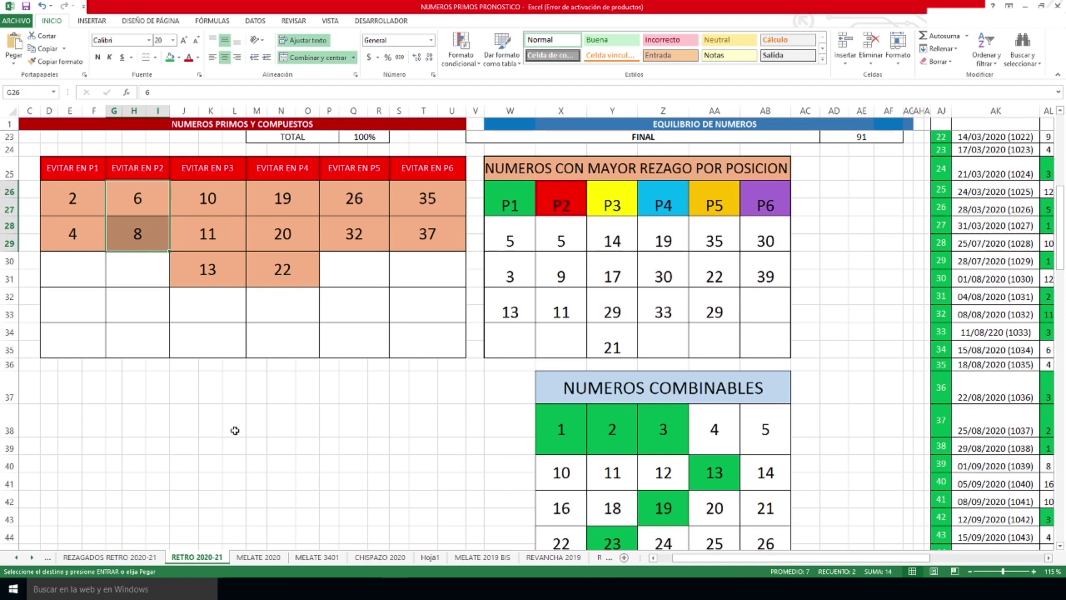
pyautogui.click(69, 203)
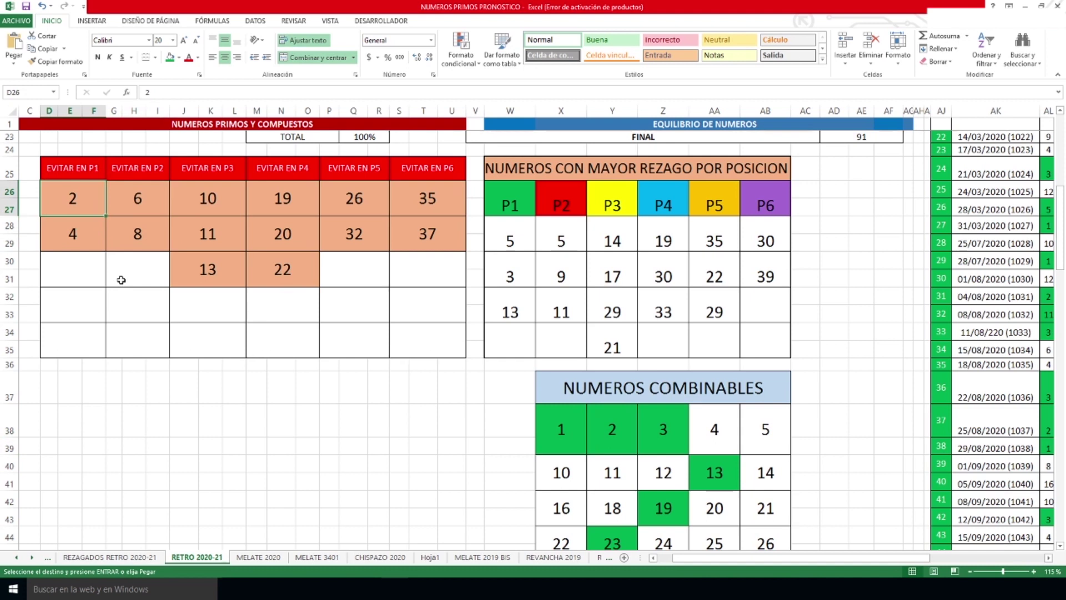
pyautogui.click(616, 479)
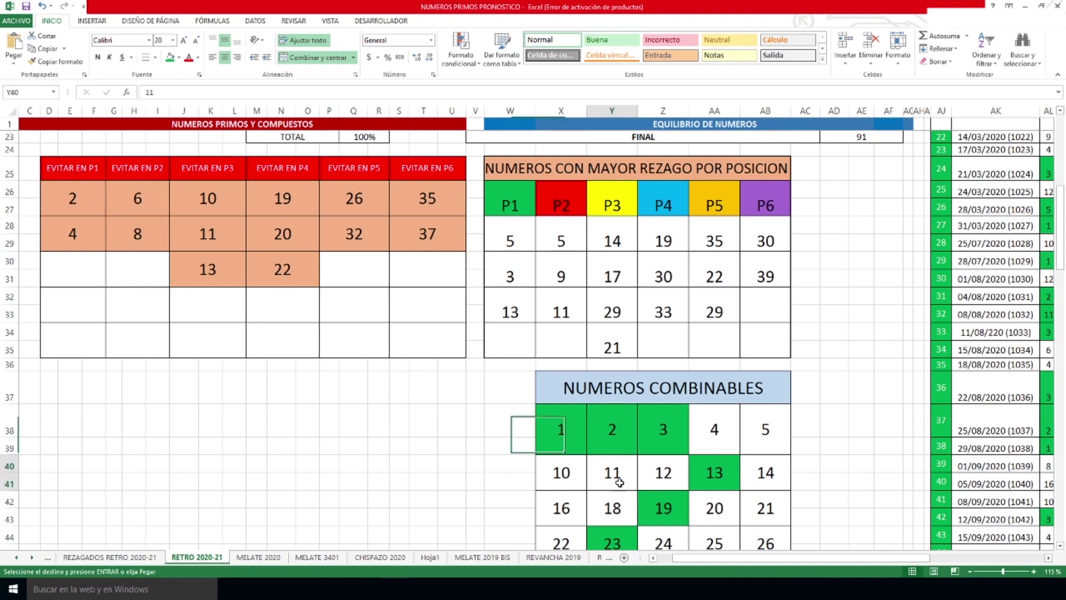
pyautogui.click(205, 232)
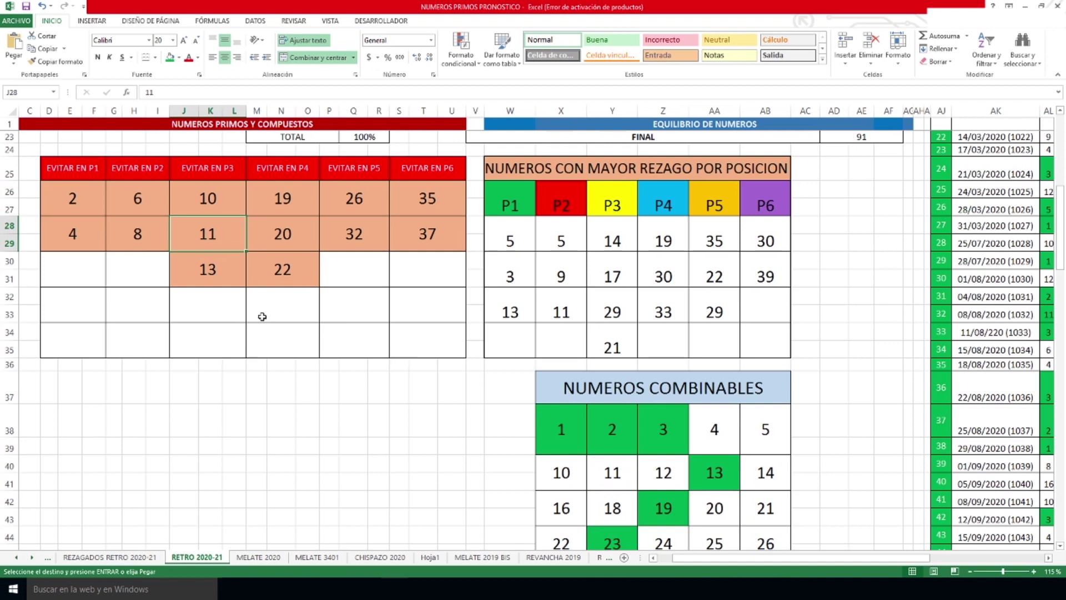
pyautogui.click(620, 476)
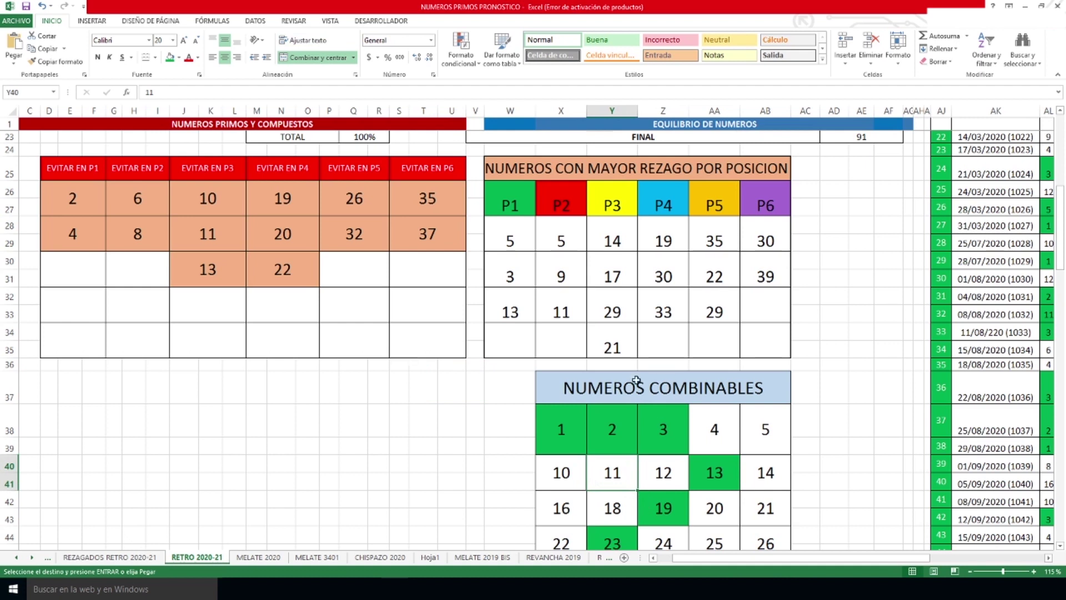
pyautogui.click(142, 234)
pyautogui.click(284, 234)
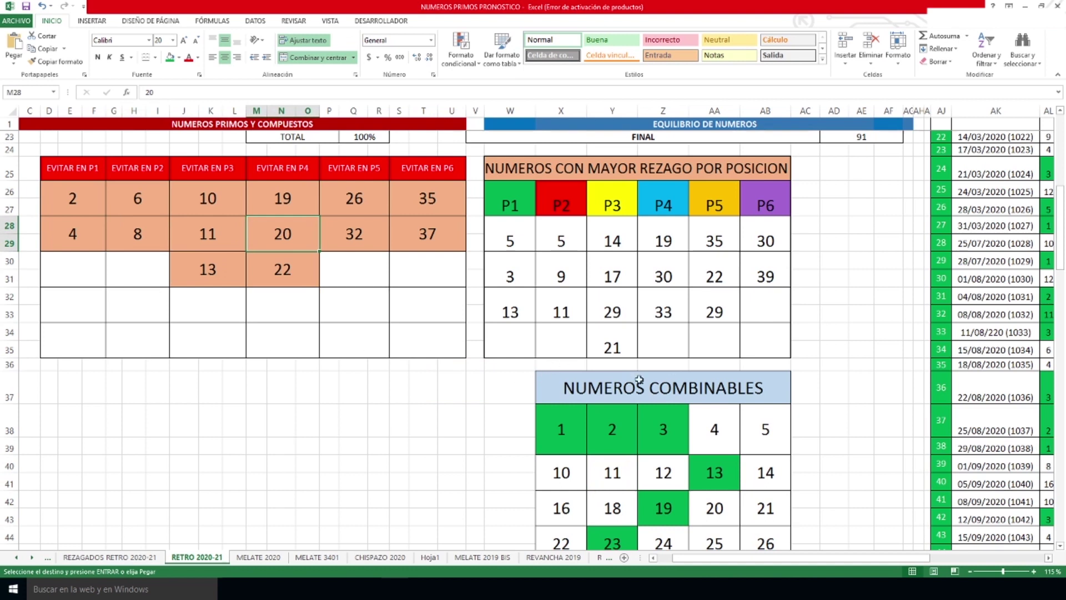
# Review the full block of numbers listed under the EVITAR EN P1 to P6 headings.
pyautogui.moveTo(86, 191); pyautogui.dragTo(423, 272)
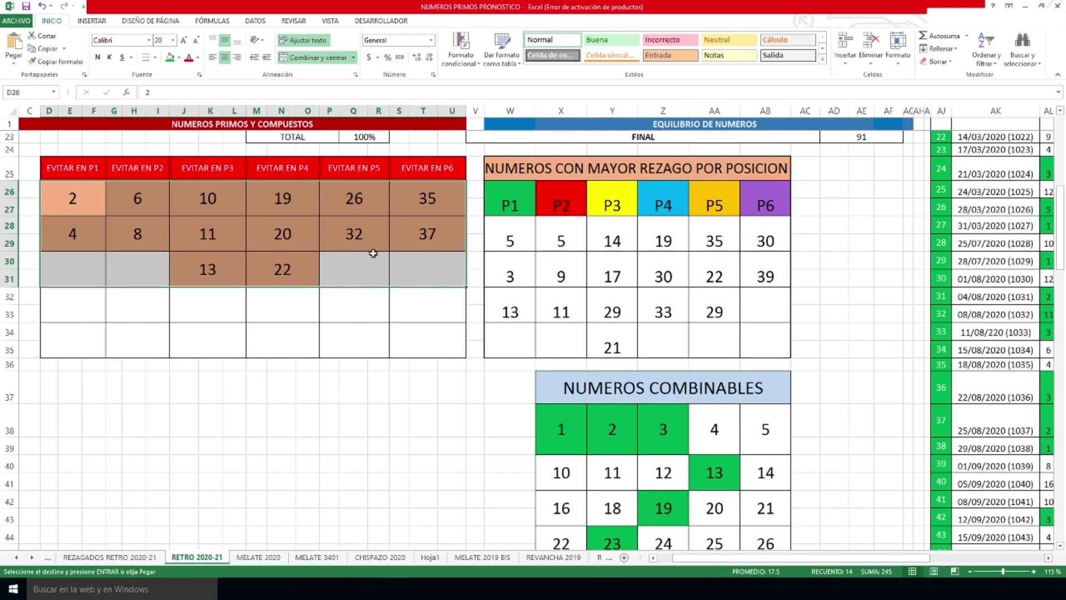
pyautogui.scroll(-1, 703, 425)
pyautogui.scroll(1, 721, 426)
pyautogui.click(433, 306)
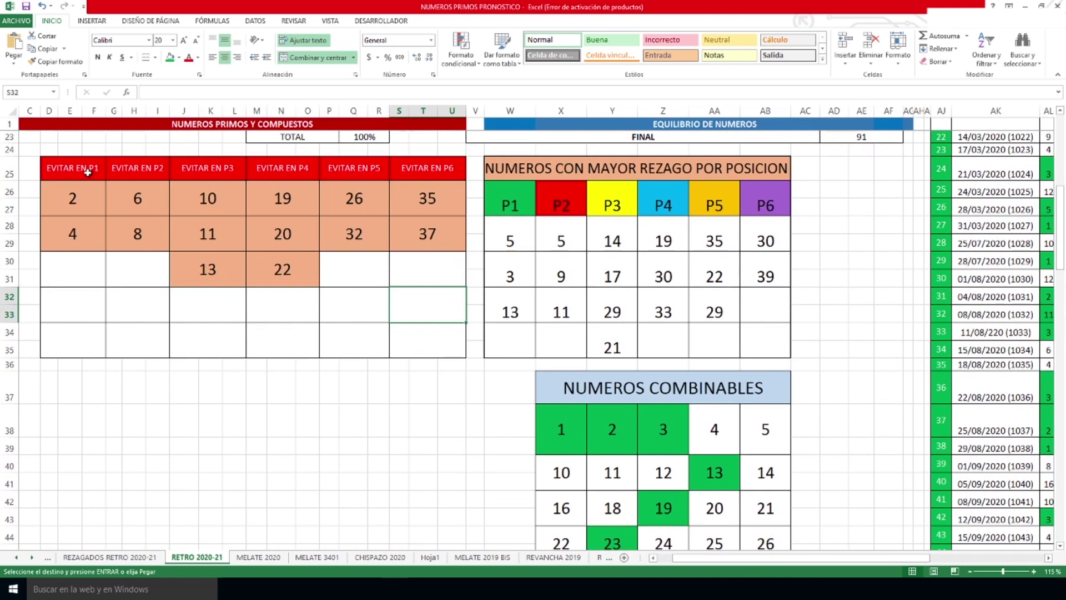
pyautogui.moveTo(96, 185); pyautogui.dragTo(428, 268)
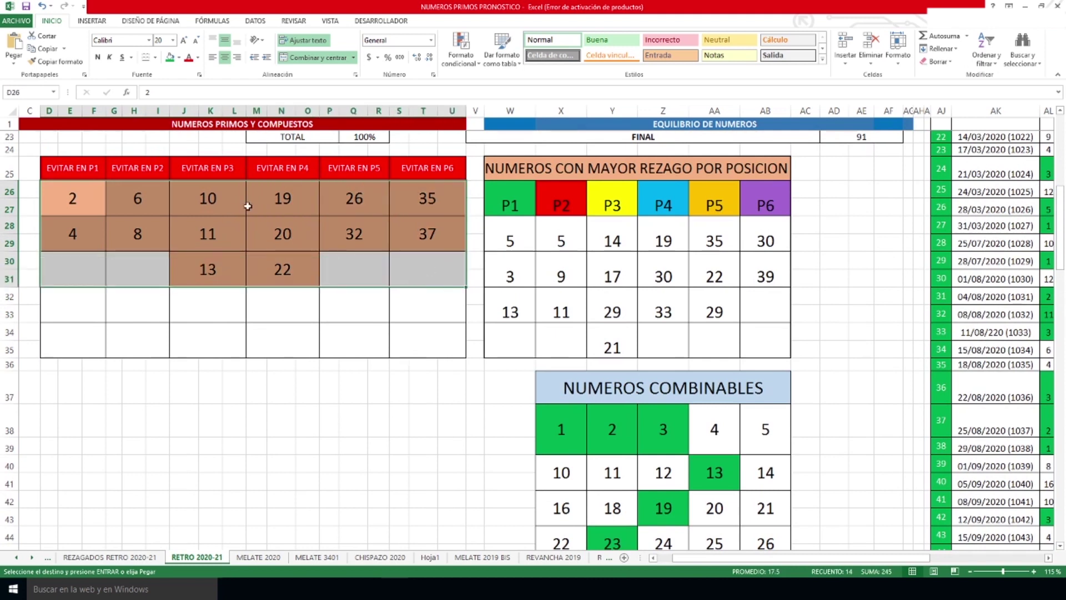
pyautogui.click(77, 170)
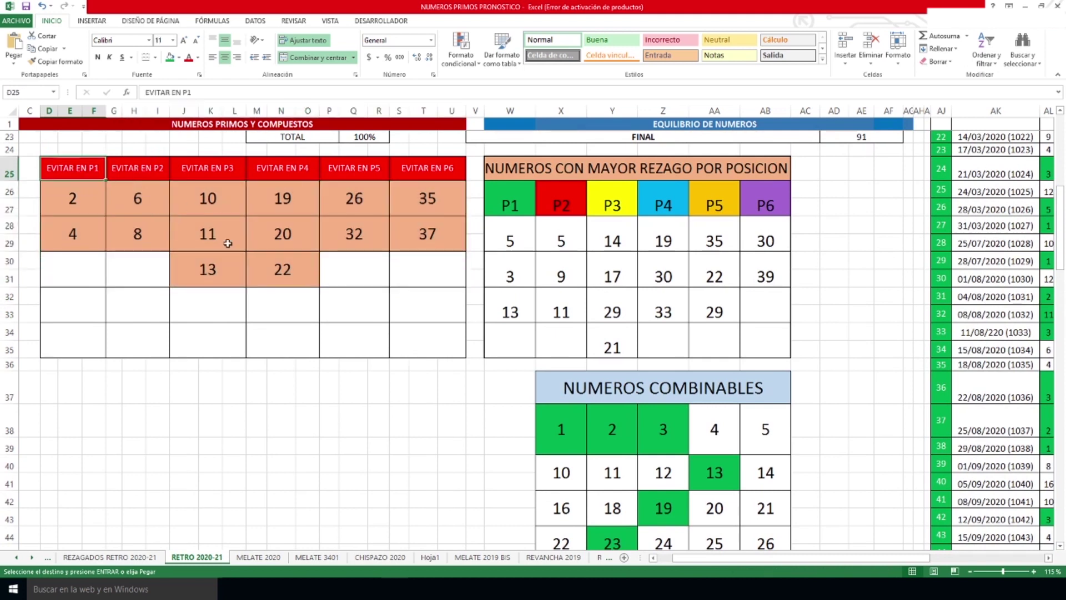
# Compare the number 19 in NUMEROS COMBINABLES with its entry under EVITAR EN P4.
pyautogui.scroll(-1, 556, 389)
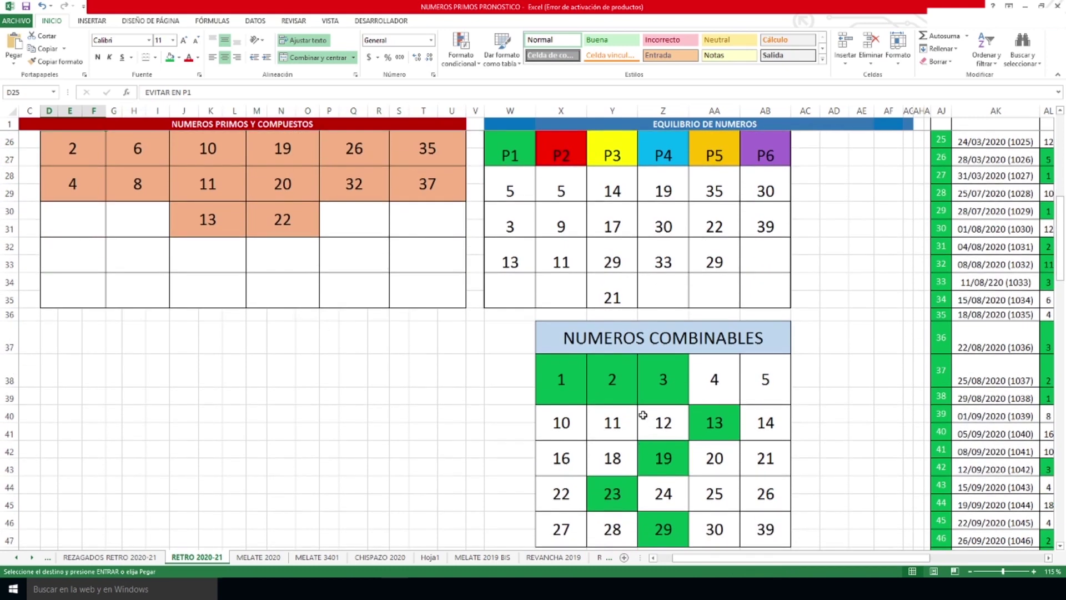
pyautogui.click(661, 461)
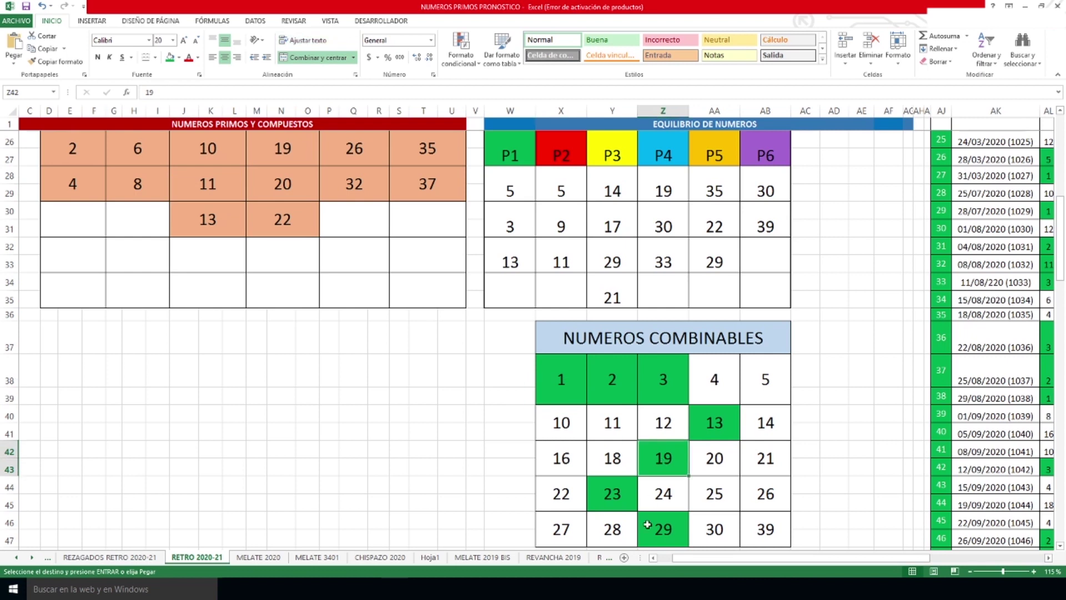
pyautogui.scroll(1, 450, 301)
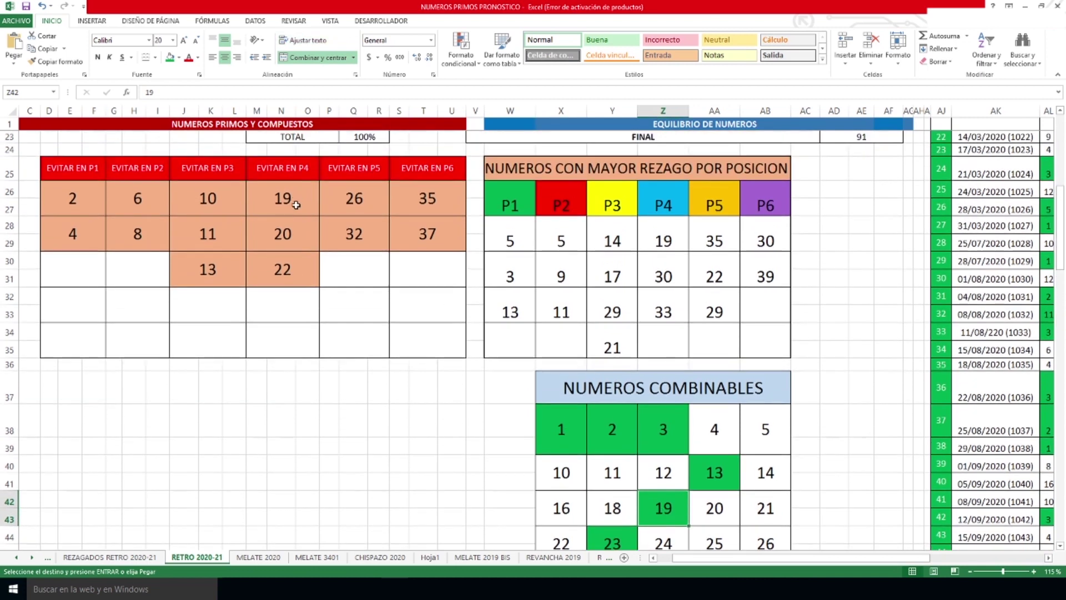
pyautogui.click(298, 197)
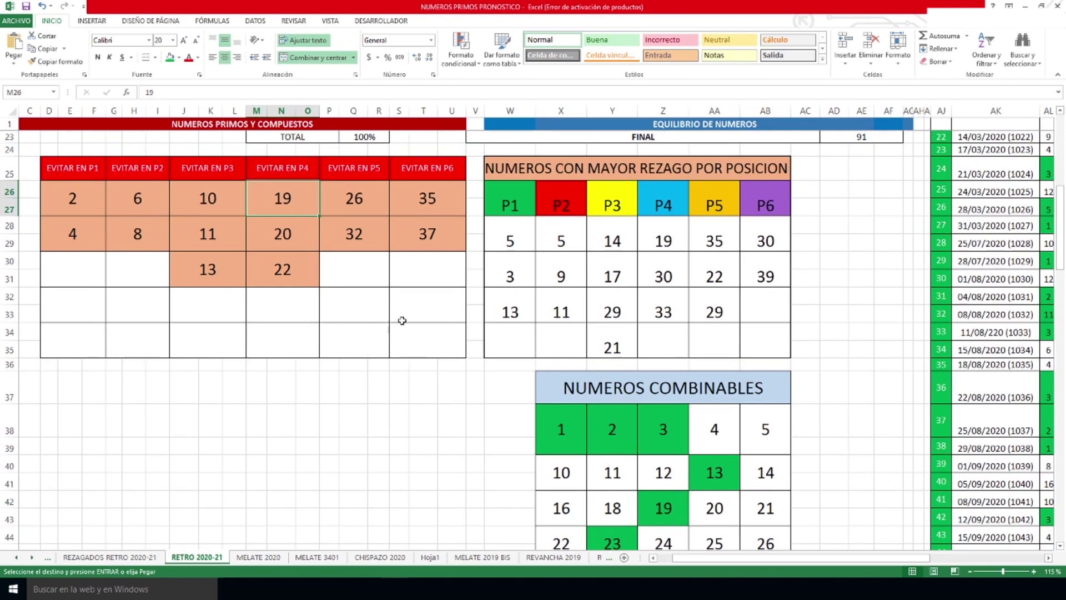
# Check the number 19 in NUMEROS COMBINABLES against the position tables for numbers to avoid and lagging numbers.
pyautogui.scroll(-1, 633, 505)
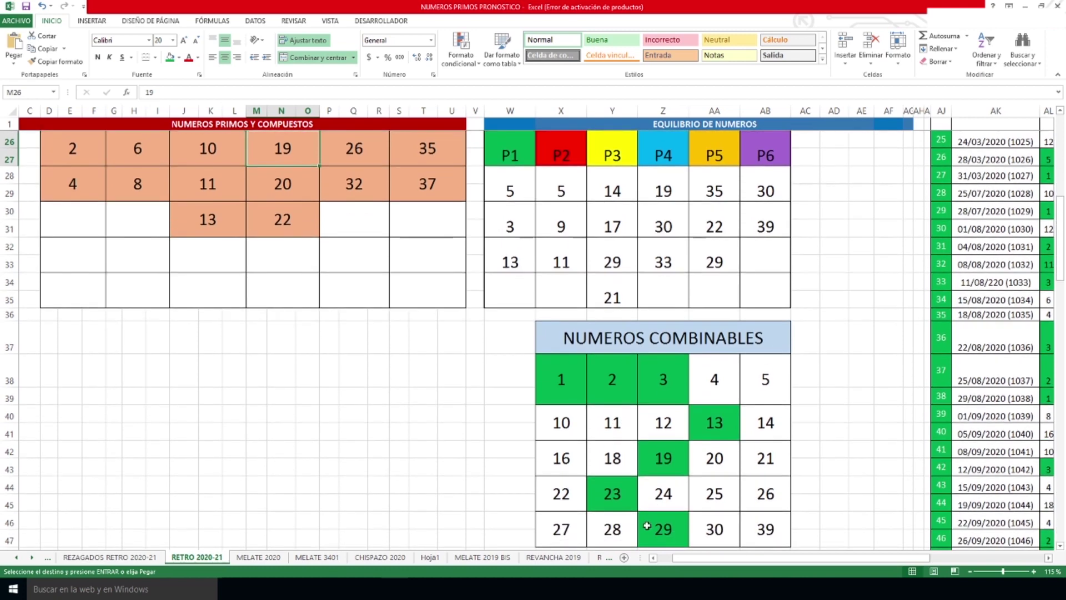
pyautogui.click(661, 465)
pyautogui.scroll(2, 661, 467)
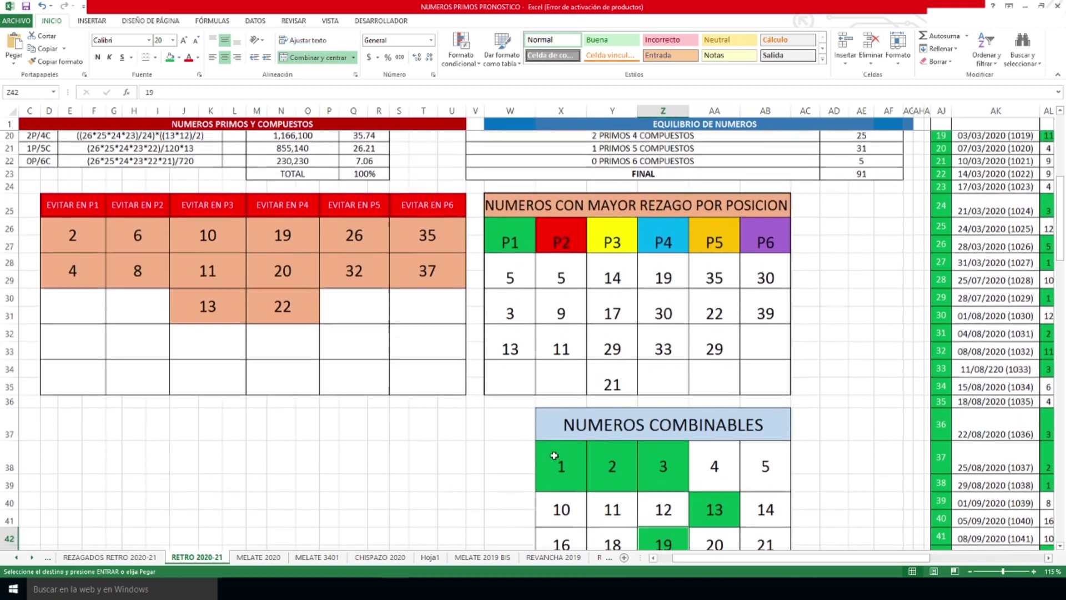
pyautogui.scroll(-1, 660, 483)
pyautogui.scroll(-1, 660, 486)
pyautogui.click(661, 349)
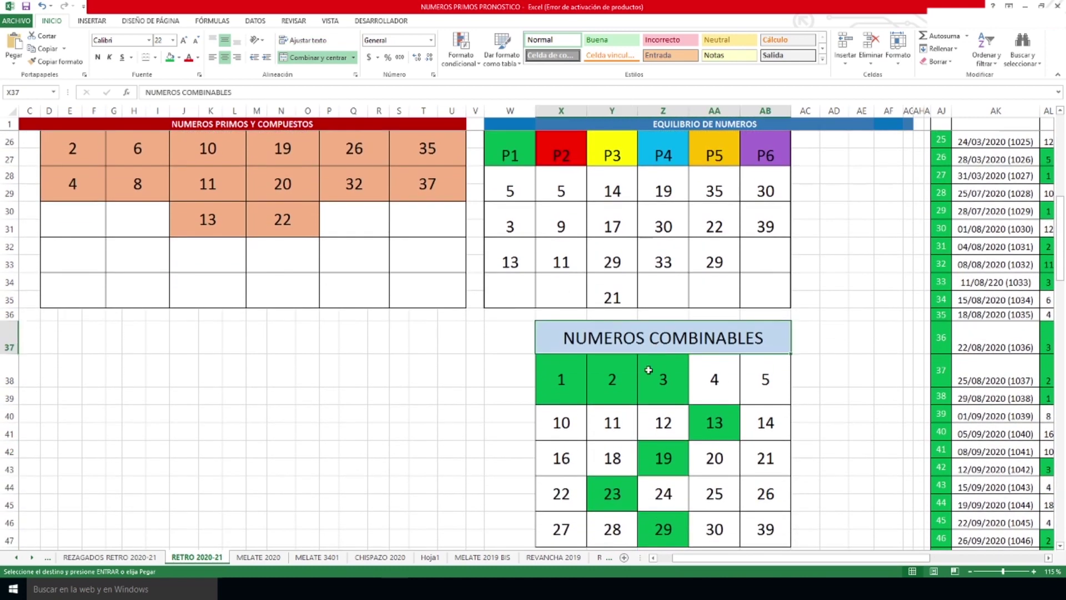
# Compare the numbers 26 under EVITAR EN P5 and 10 under EVITAR EN P3 with the NUMEROS COMBINABLES table.
pyautogui.scroll(2, 601, 382)
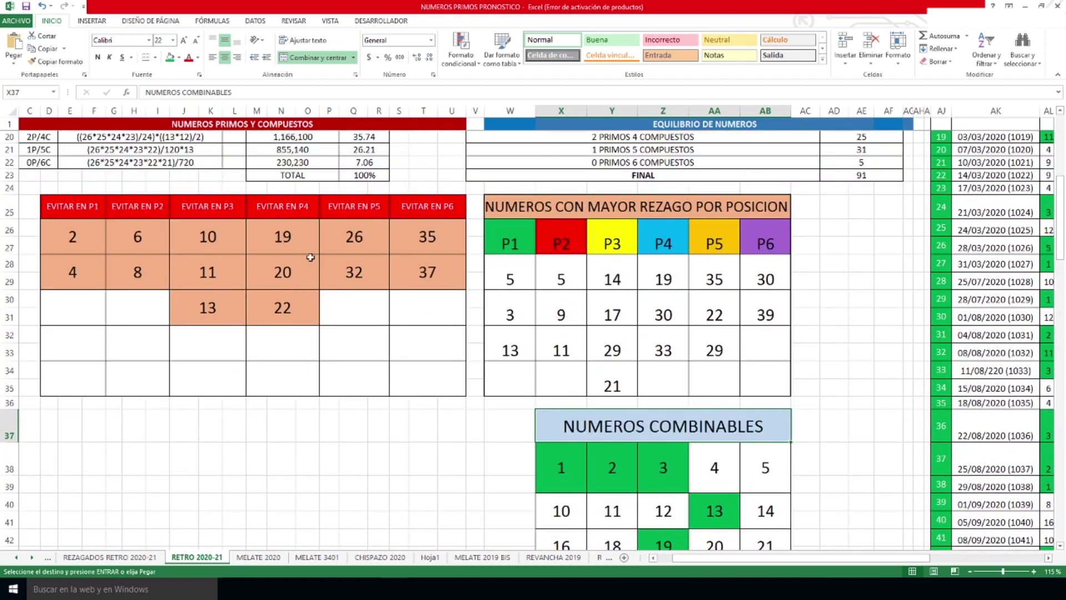
pyautogui.click(348, 231)
pyautogui.click(206, 237)
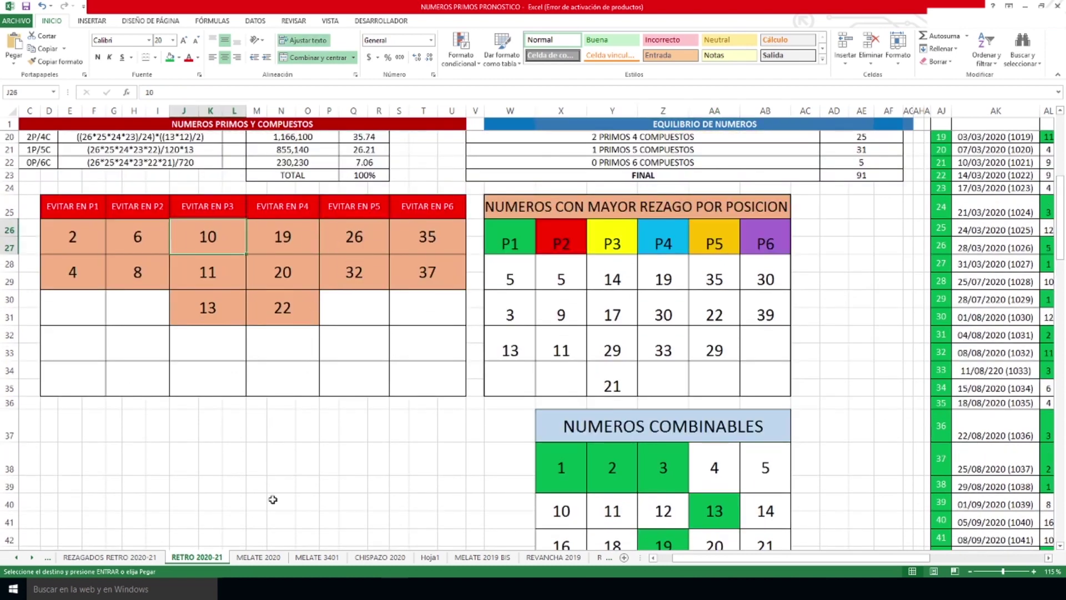
pyautogui.scroll(1, 365, 473)
pyautogui.scroll(-5, 364, 473)
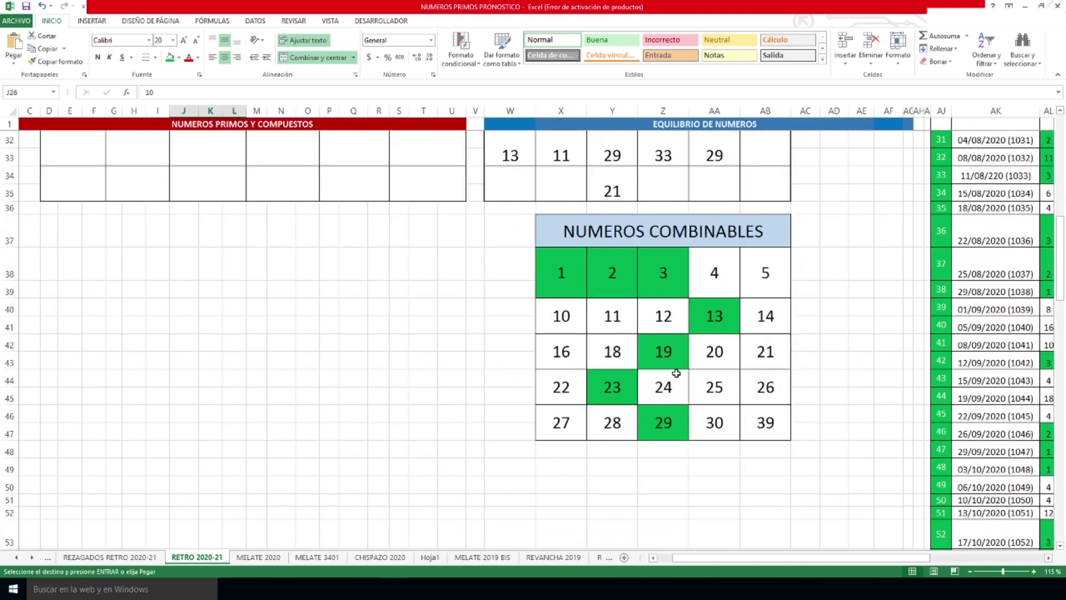
pyautogui.click(687, 237)
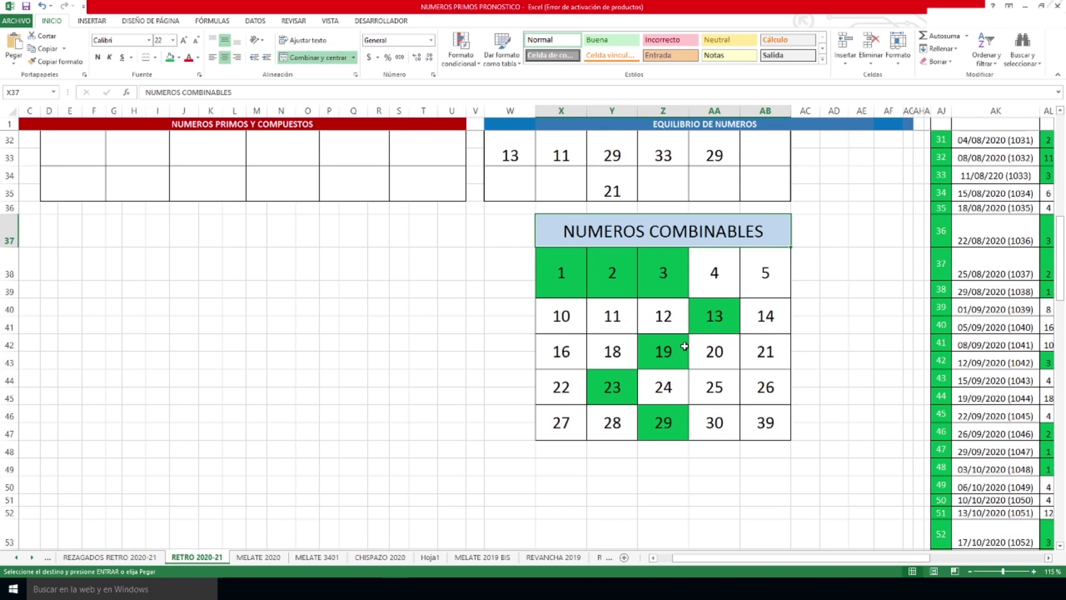
# Examine the NUMEROS CON MAYOR REZAGO POR POSICION table, comparing the 3 in P1 with the entries under EVITAR EN P1.
pyautogui.scroll(3, 684, 346)
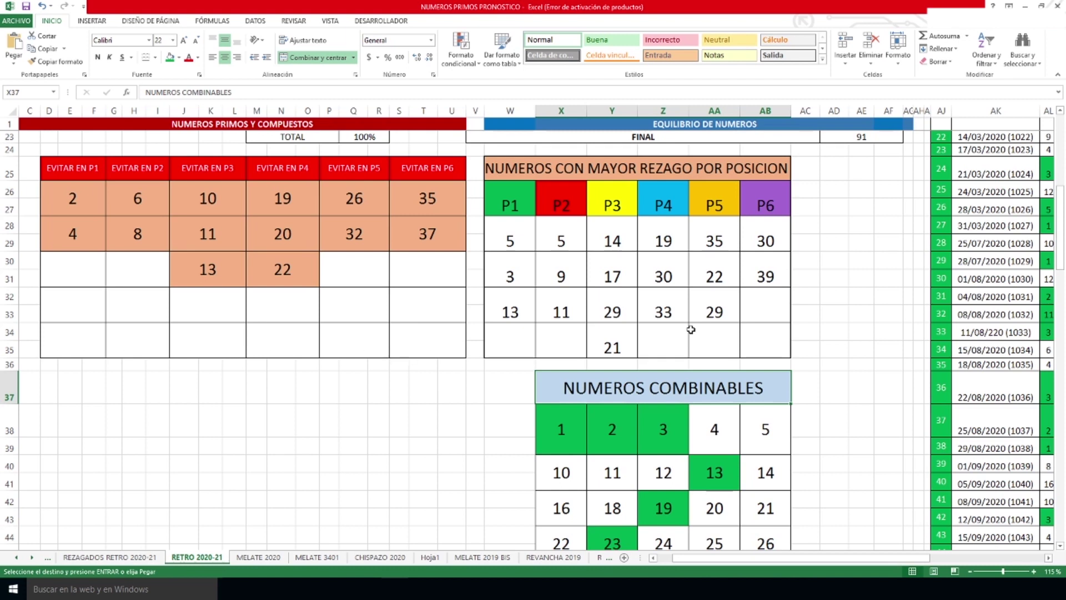
pyautogui.scroll(1, 666, 218)
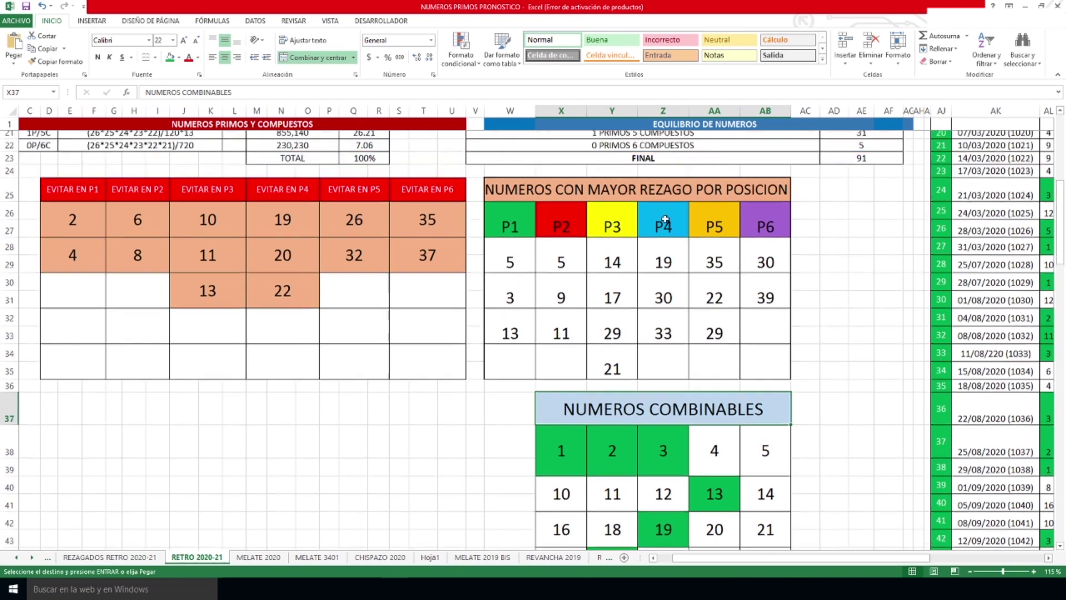
pyautogui.click(663, 215)
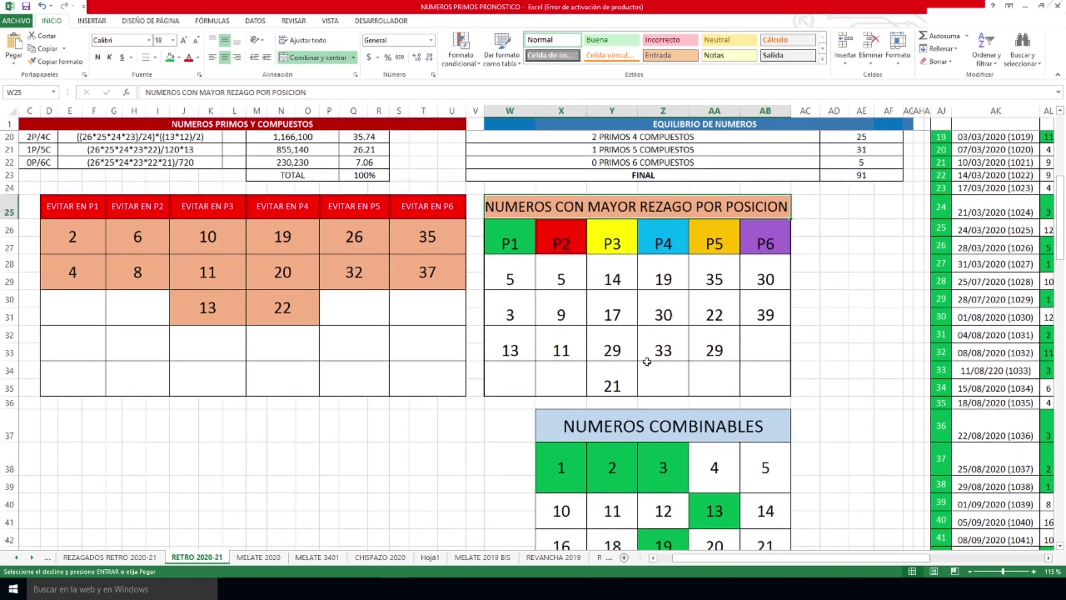
pyautogui.click(512, 318)
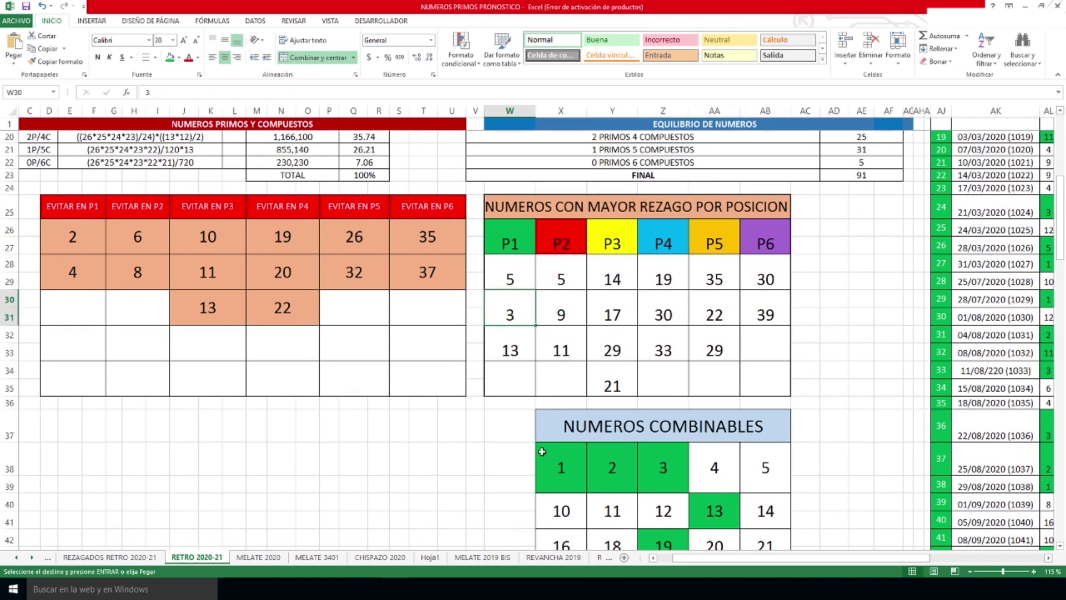
pyautogui.click(622, 308)
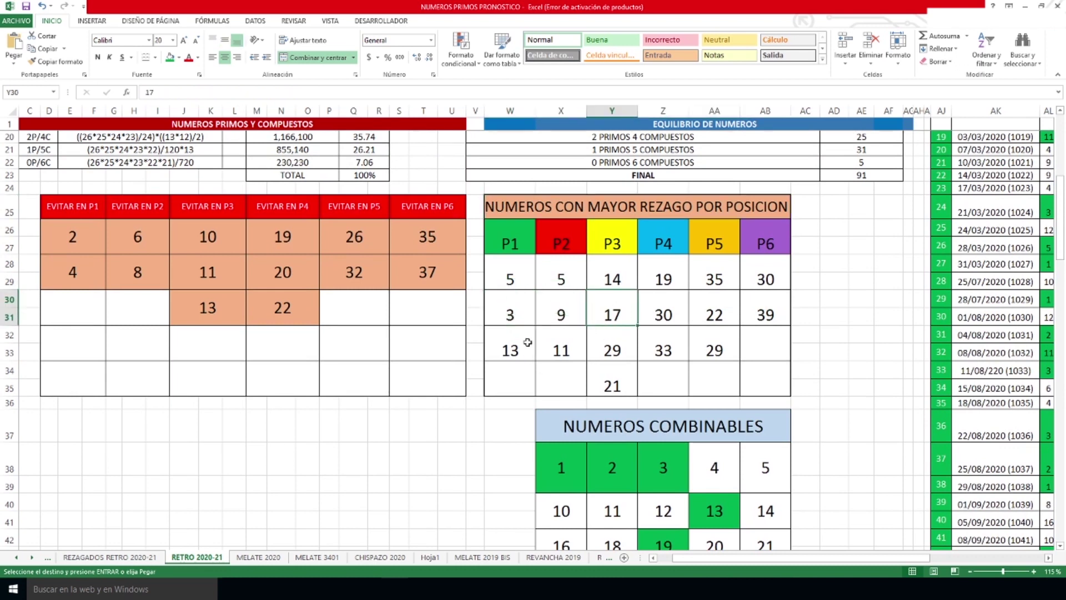
pyautogui.click(511, 308)
pyautogui.click(80, 265)
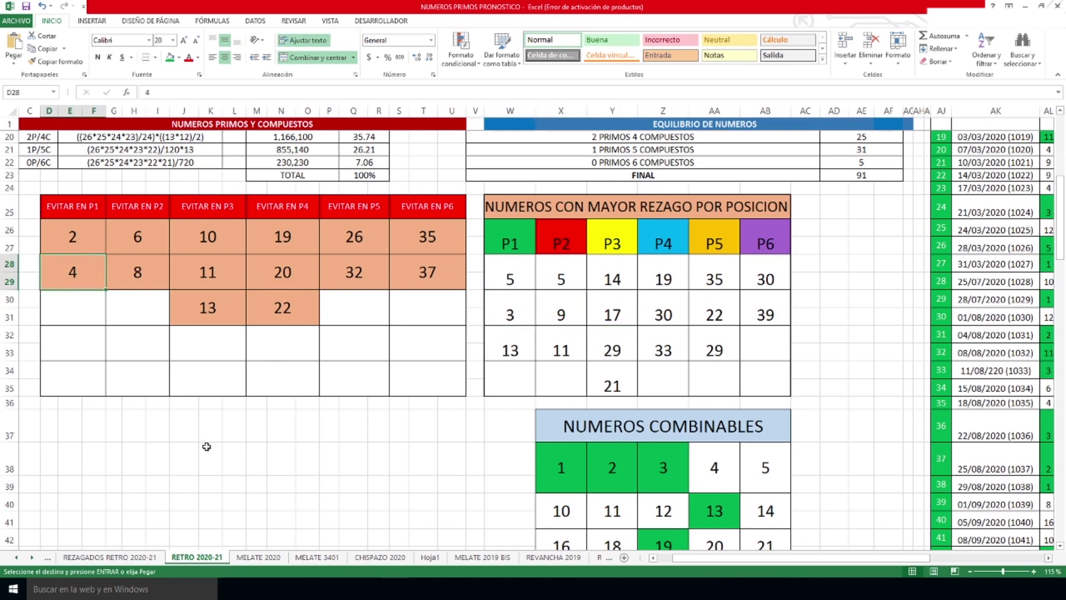
pyautogui.click(521, 312)
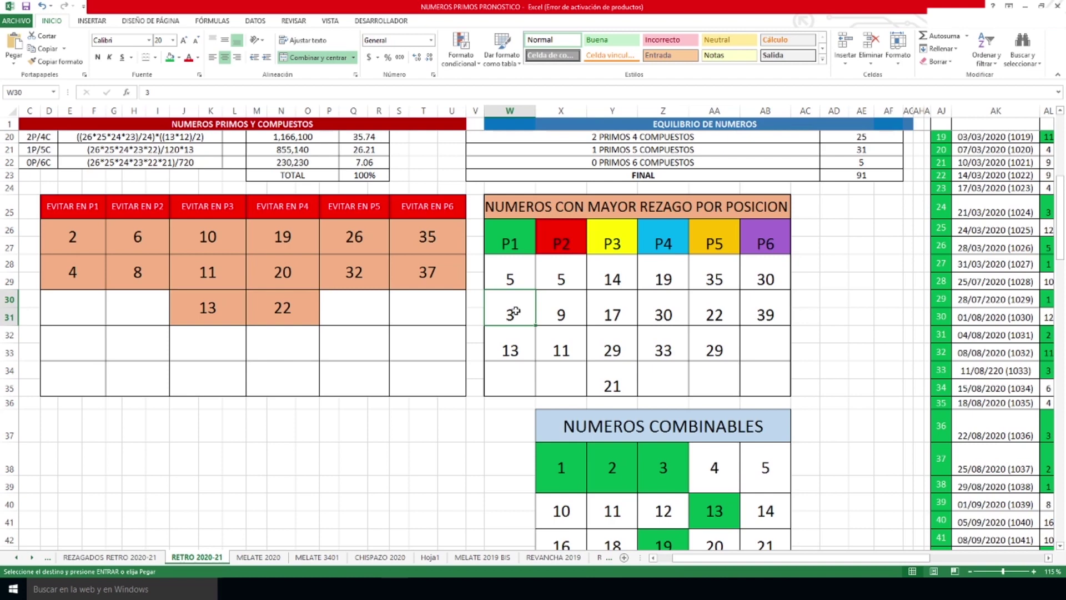
# Review the dated draw history in columns AK to AQ, from the first 2020 draws through the March 2021 draw.
pyautogui.scroll(6, 547, 265)
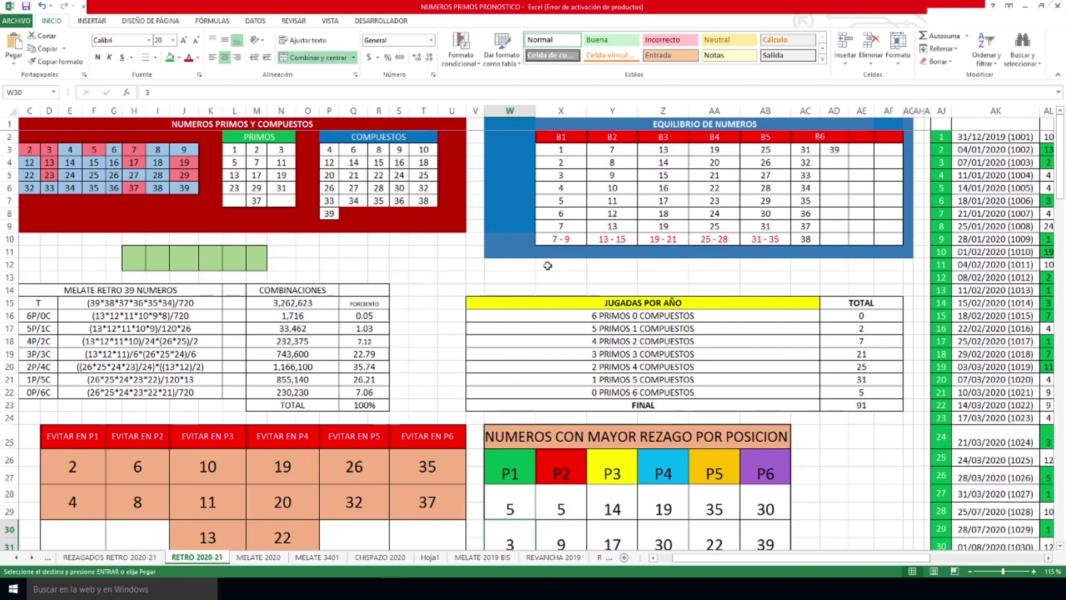
pyautogui.keyDown('ctrl'); pyautogui.scroll(-3, 548, 266); pyautogui.keyUp('ctrl')
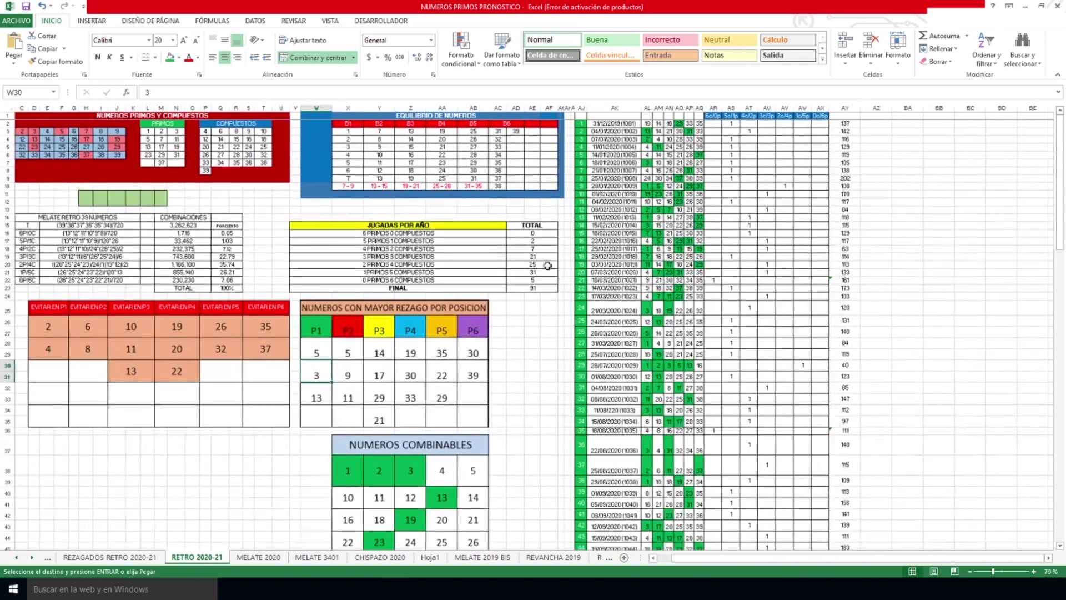
pyautogui.keyDown('ctrl'); pyautogui.scroll(1, 600, 272); pyautogui.keyUp('ctrl')
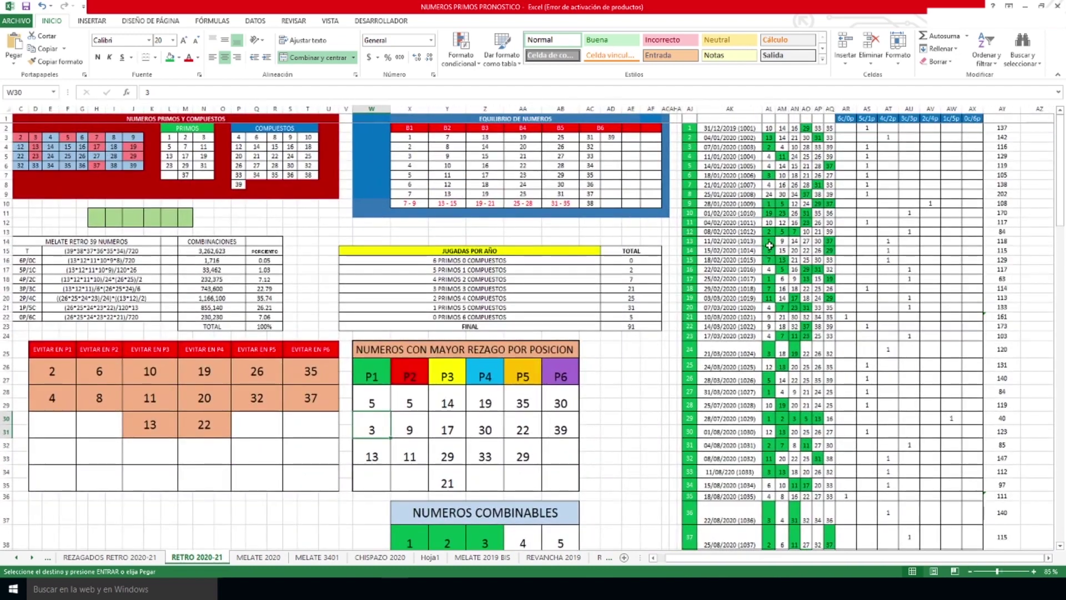
pyautogui.scroll(-12, 775, 263)
pyautogui.scroll(9, 774, 262)
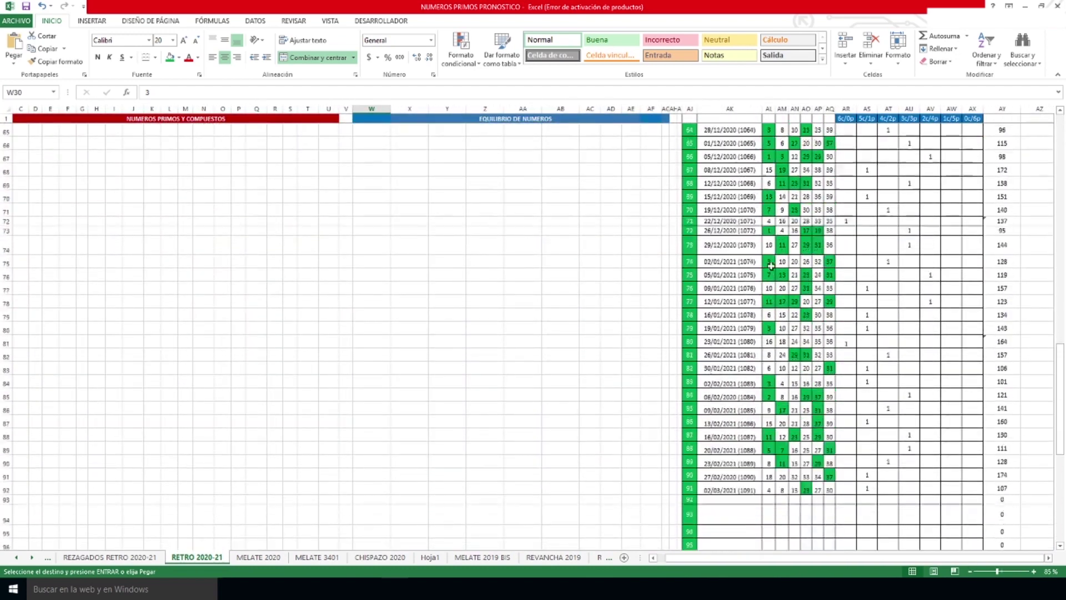
pyautogui.scroll(3, 770, 266)
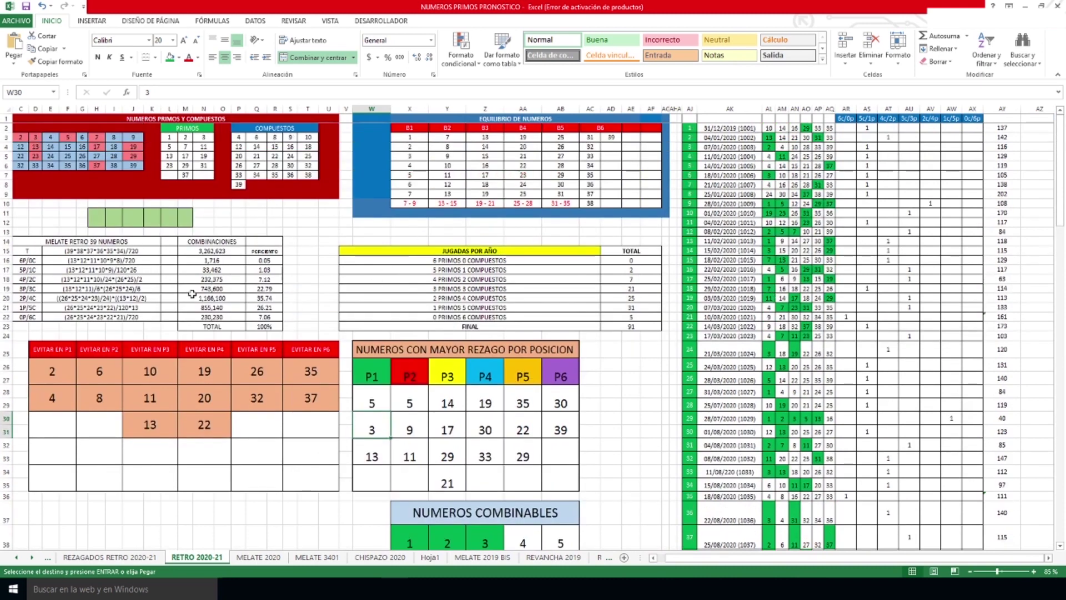
# Compare the 3P/3C, 2P/4C and 1P/5C combination percentages with the matching totals in JUGADAS POR AÑO.
pyautogui.click(23, 290)
pyautogui.moveTo(22, 290)
pyautogui.mouseDown()
pyautogui.moveTo(158, 316)
pyautogui.moveTo(272, 305)
pyautogui.mouseUp()
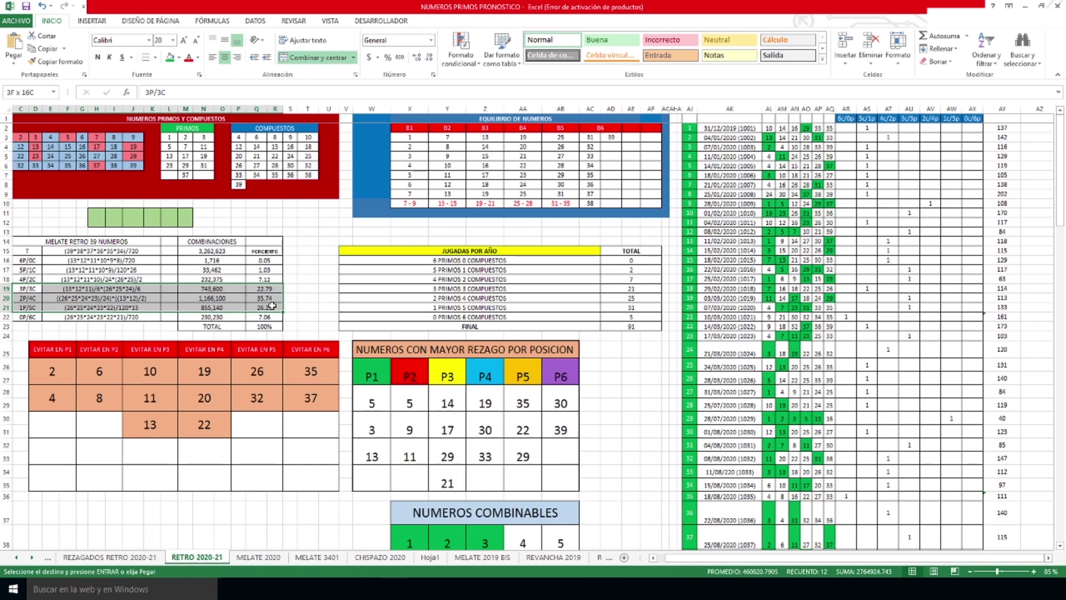
pyautogui.moveTo(272, 305)
pyautogui.mouseDown()
pyautogui.moveTo(507, 314)
pyautogui.moveTo(270, 302)
pyautogui.mouseUp()
pyautogui.moveTo(27, 287); pyautogui.dragTo(635, 307)
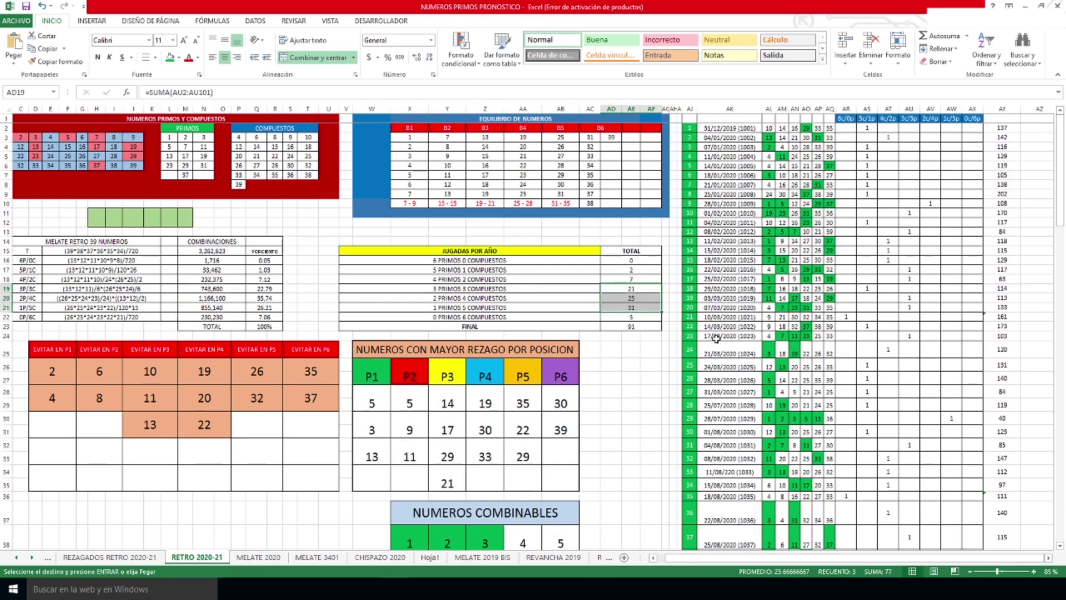
pyautogui.click(806, 307)
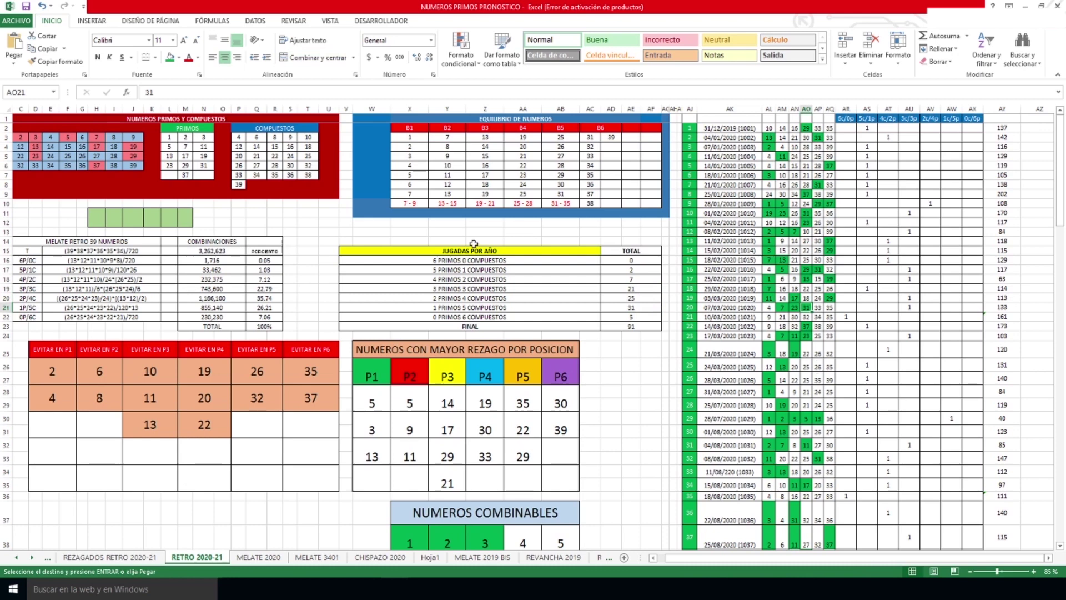
pyautogui.click(414, 298)
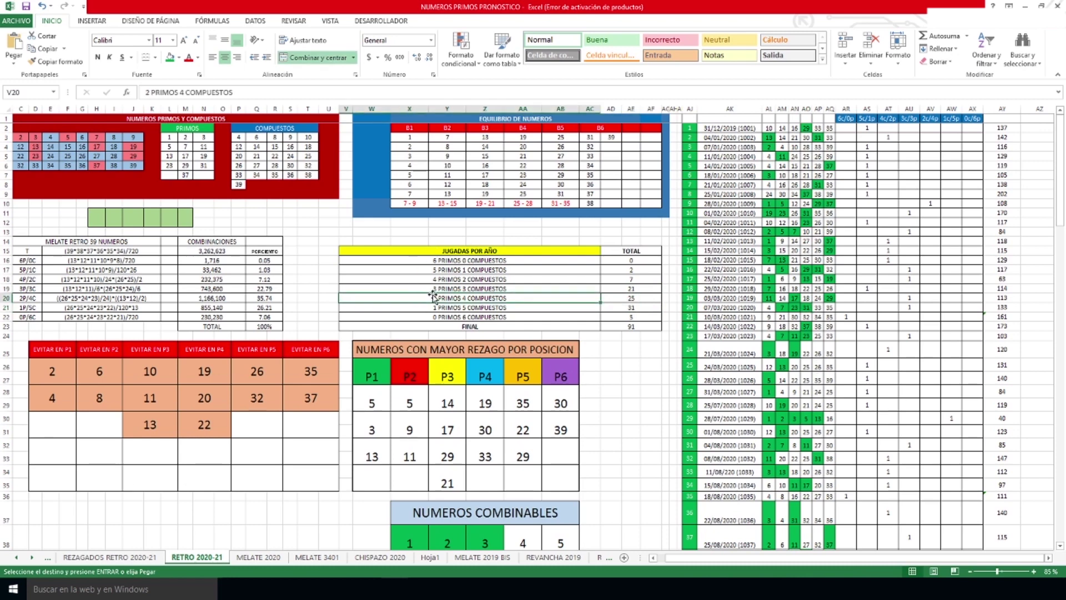
# Review the green-highlighted primes in NUMEROS COMBINABLES, including 1, 2, 3, 13, 19 and 23.
pyautogui.scroll(-6, 430, 297)
pyautogui.moveTo(415, 372); pyautogui.dragTo(484, 373)
pyautogui.click(522, 406)
pyautogui.click(489, 436)
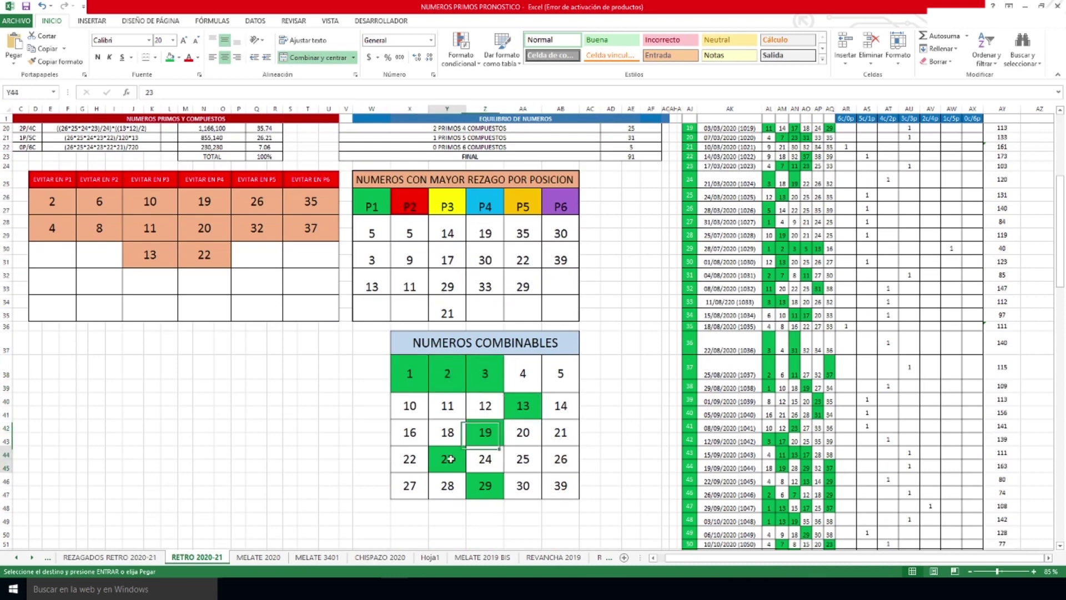
pyautogui.click(511, 406)
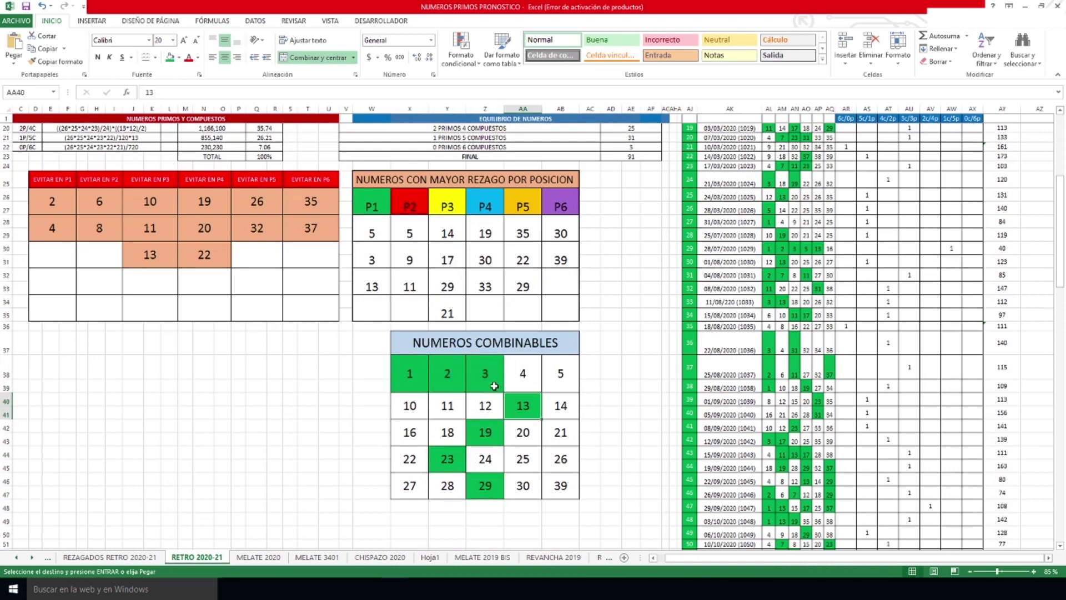
pyautogui.click(485, 373)
pyautogui.click(409, 373)
pyautogui.click(447, 373)
pyautogui.scroll(6, 530, 391)
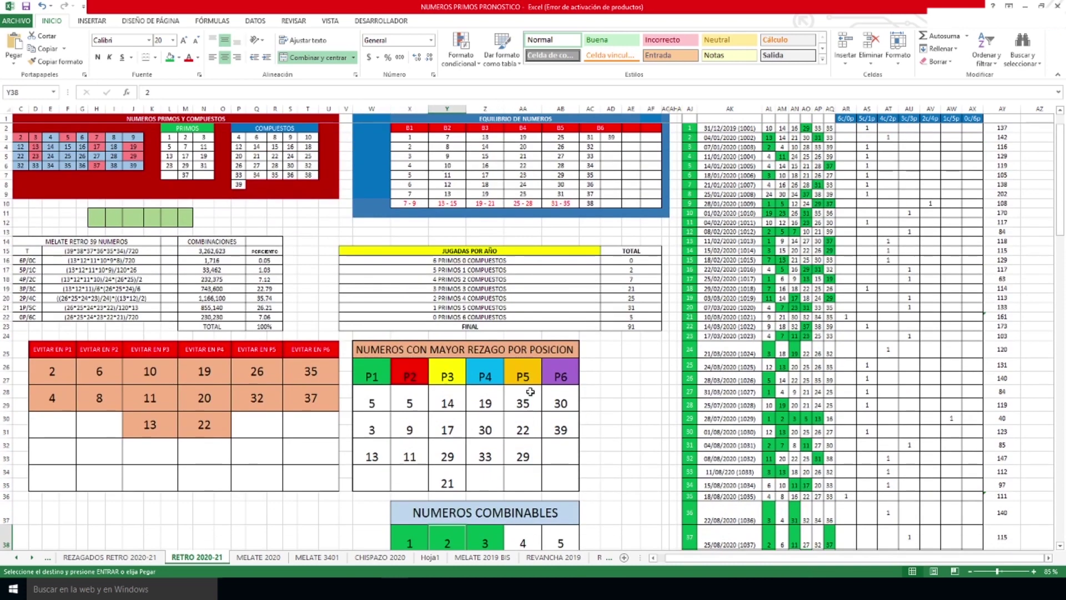
# Examine the EQUILIBRIO DE NUMEROS table from column B1 and the adjacent PRIMOS and COMPUESTOS lists.
pyautogui.click(631, 377)
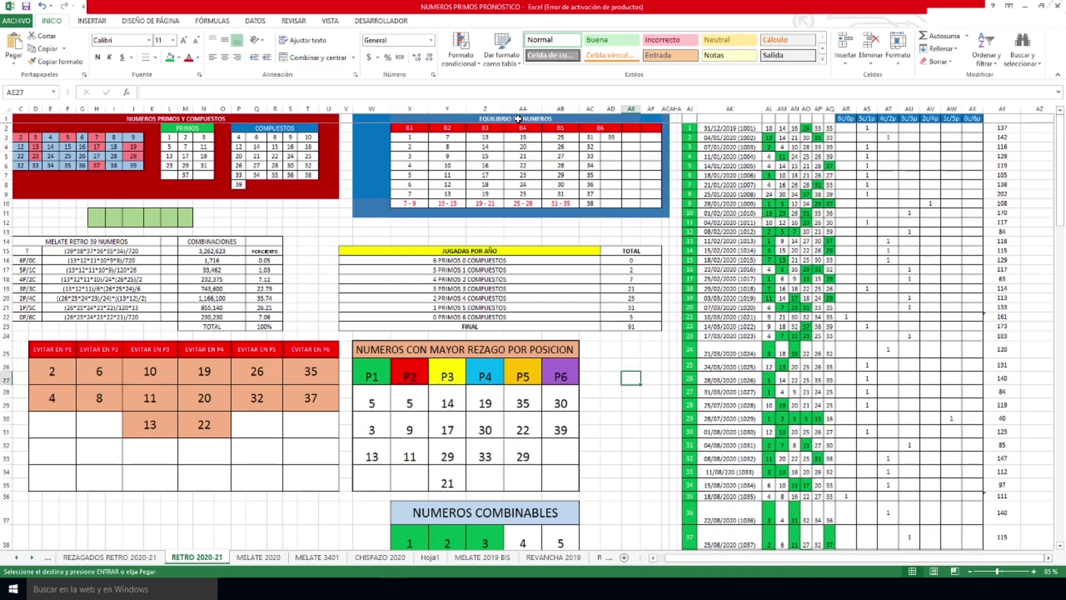
pyautogui.scroll(4, 518, 118)
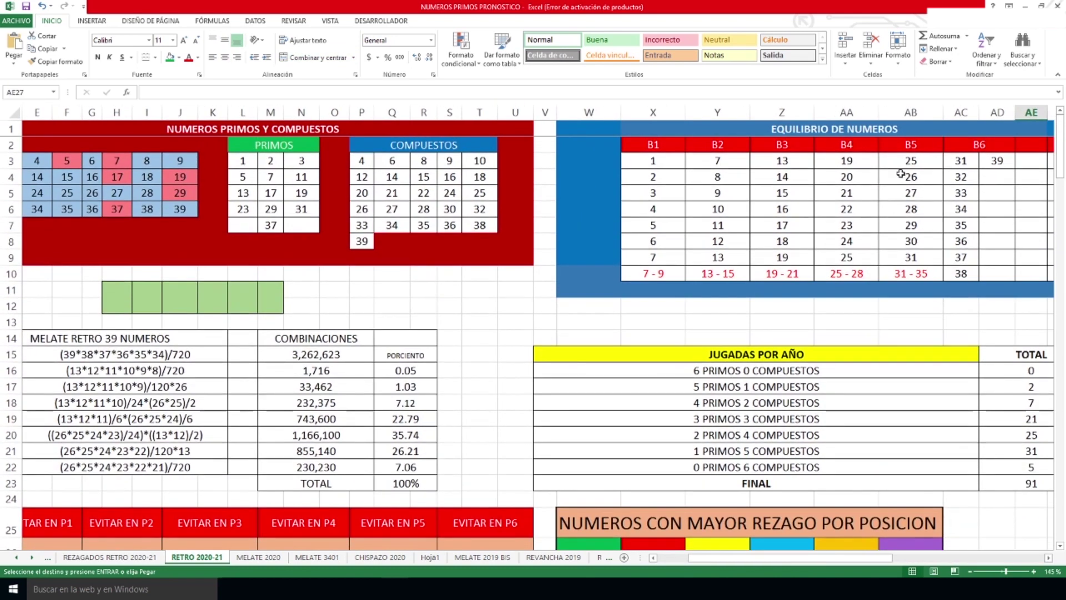
pyautogui.click(651, 158)
pyautogui.moveTo(622, 160); pyautogui.dragTo(661, 165)
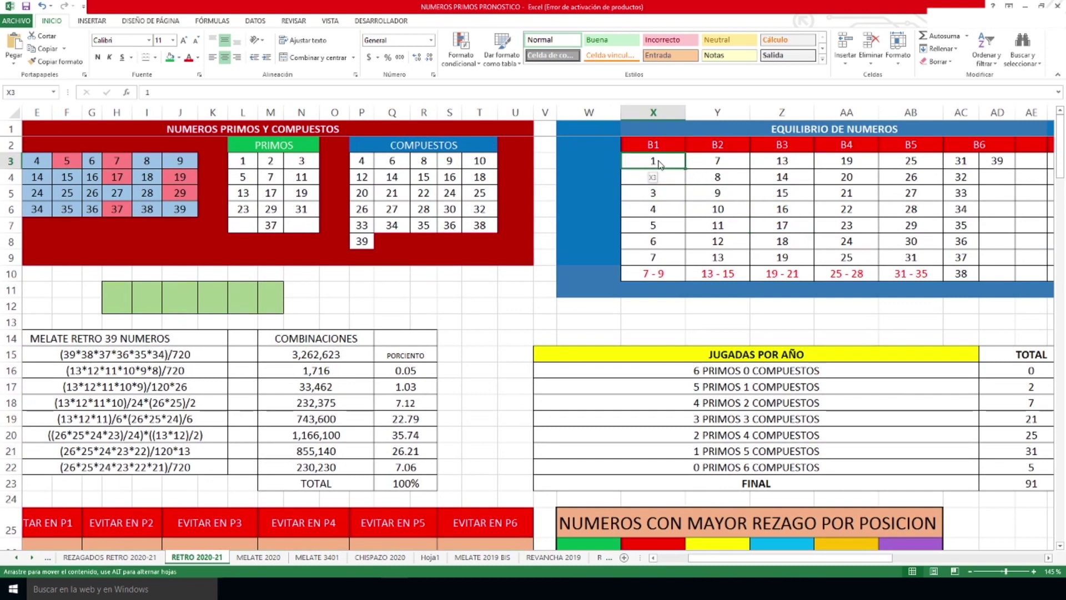
pyautogui.click(277, 147)
pyautogui.click(423, 176)
# Review the EVITAR EN P1 to EVITAR EN P6 headings and their numbers alongside the lagging and combinable tables.
pyautogui.scroll(-2, 507, 355)
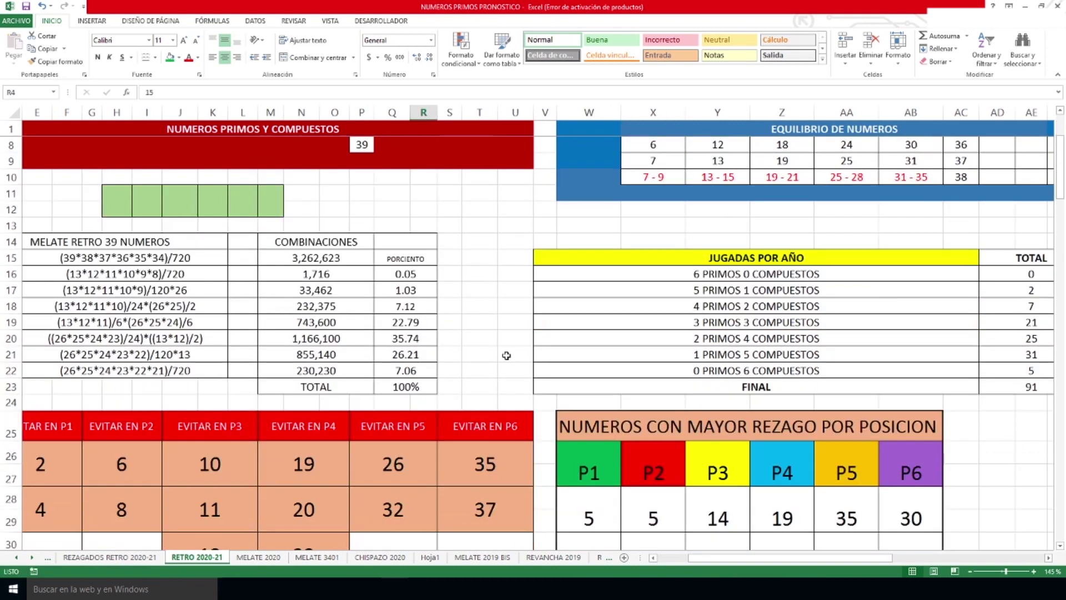
pyautogui.scroll(-6, 507, 355)
pyautogui.scroll(1, 508, 353)
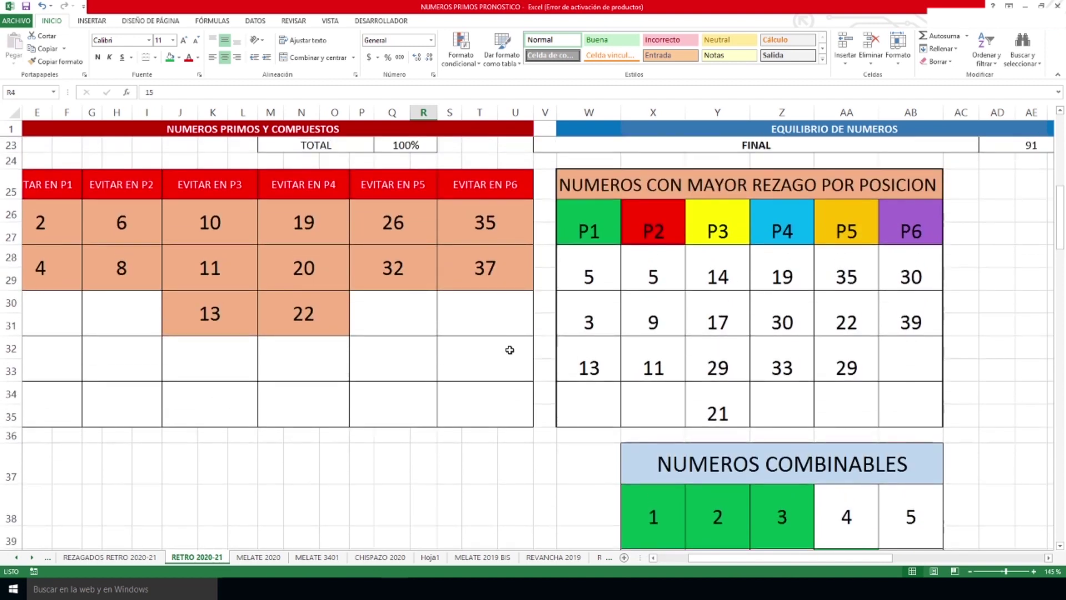
pyautogui.click(43, 224)
pyautogui.hscroll(-2, 621, 532)
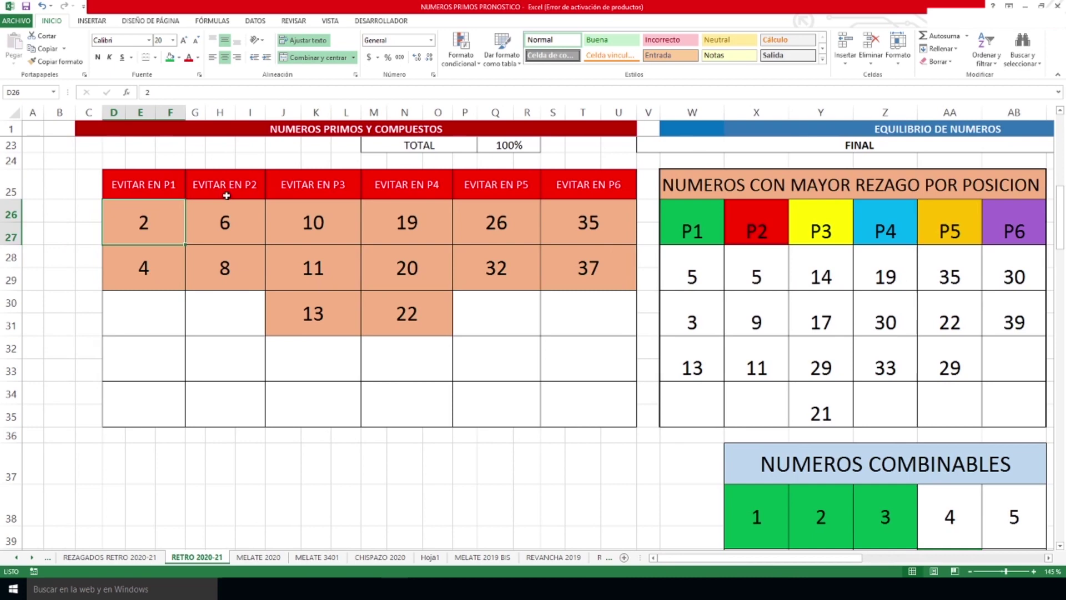
pyautogui.moveTo(168, 189); pyautogui.dragTo(612, 183)
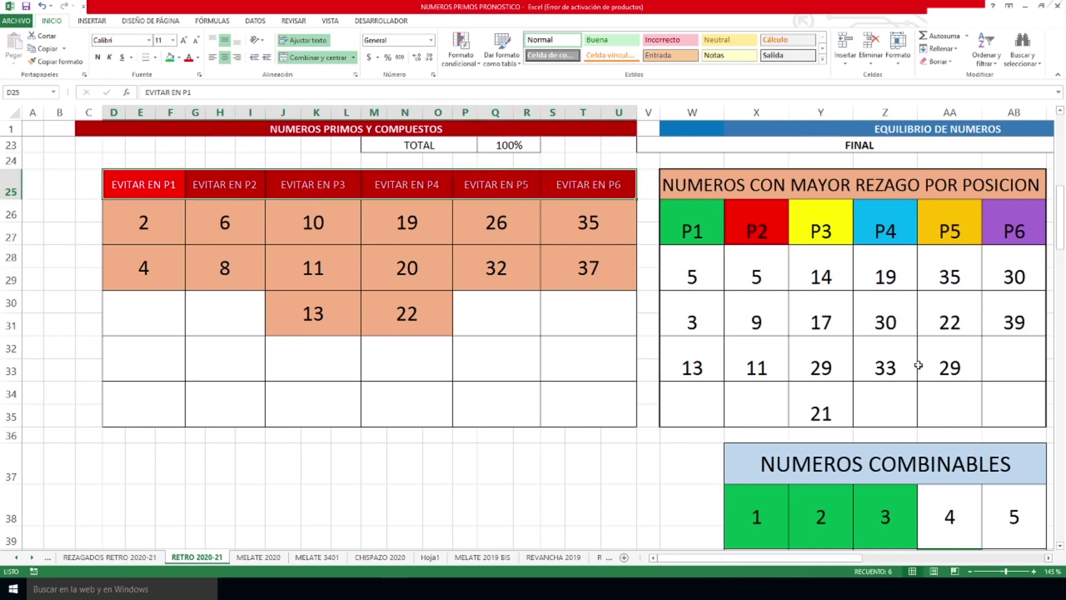
pyautogui.scroll(-2, 918, 365)
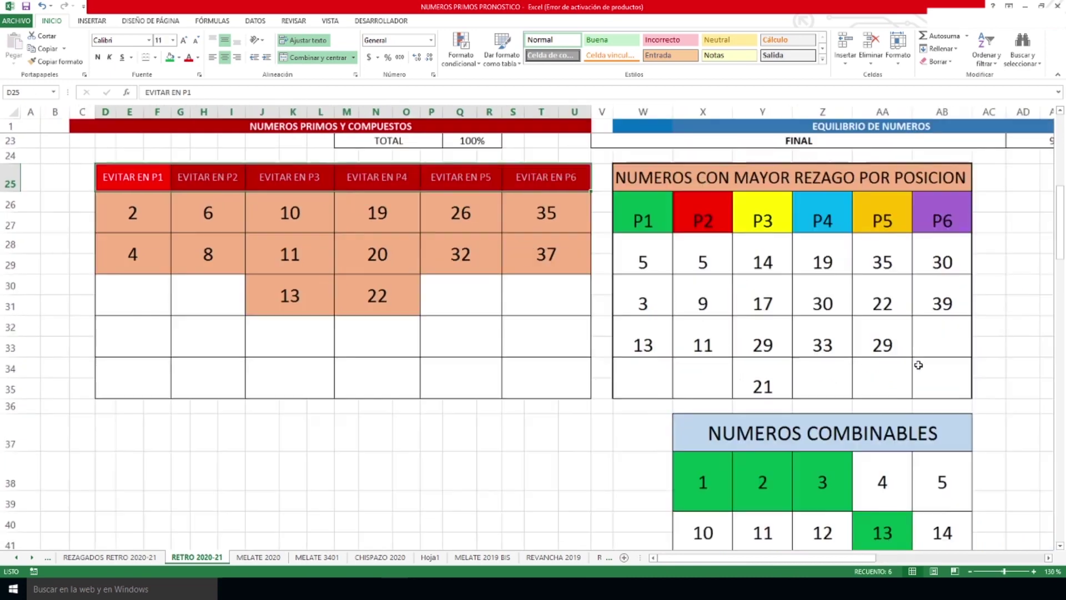
pyautogui.scroll(-1, 918, 364)
pyautogui.scroll(6, 918, 365)
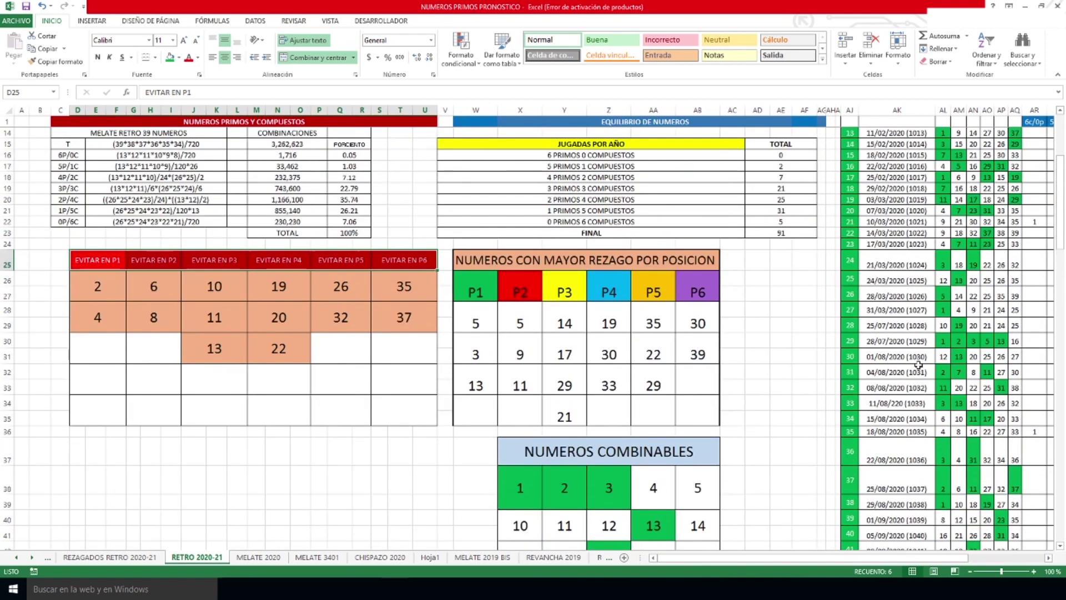
# Review the JUGADAS POR AÑO table, the EVITAR EN P1 to P6 headings and the NUMEROS CON MAYOR REZAGO POR POSICION headings through P6.
pyautogui.scroll(1, 919, 364)
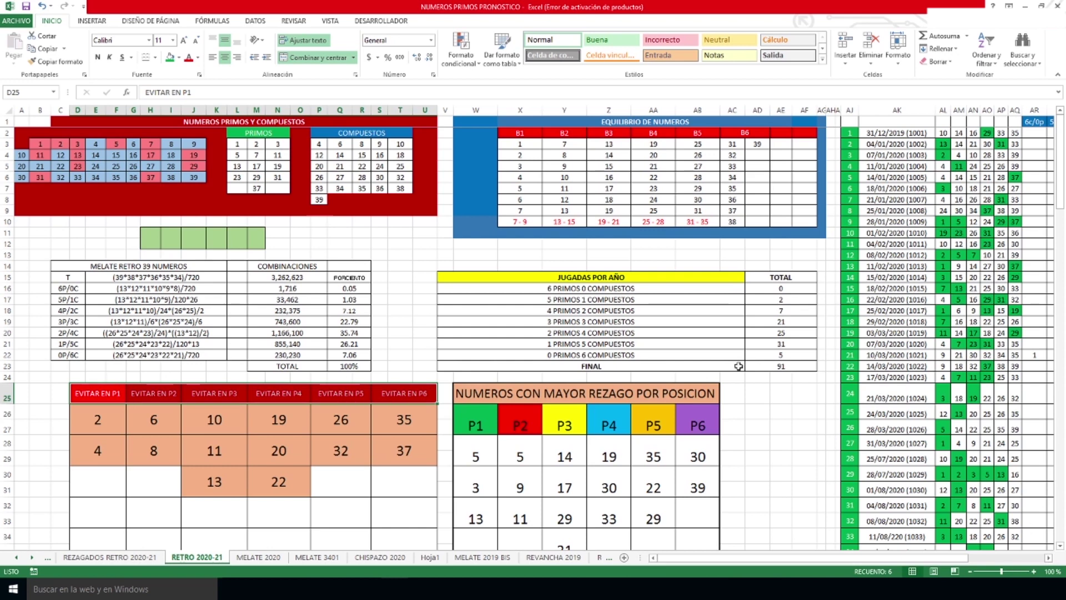
pyautogui.scroll(-3, 736, 361)
pyautogui.scroll(-3, 736, 361)
pyautogui.scroll(6, 735, 360)
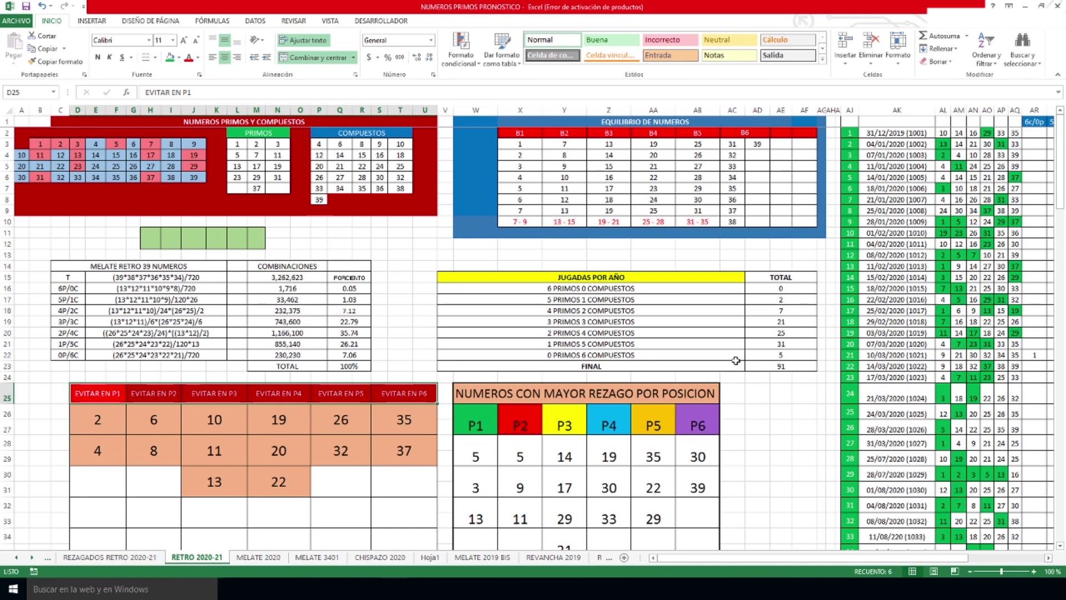
pyautogui.click(644, 333)
pyautogui.moveTo(112, 394); pyautogui.dragTo(393, 402)
pyautogui.click(373, 456)
pyautogui.moveTo(512, 436); pyautogui.dragTo(633, 398)
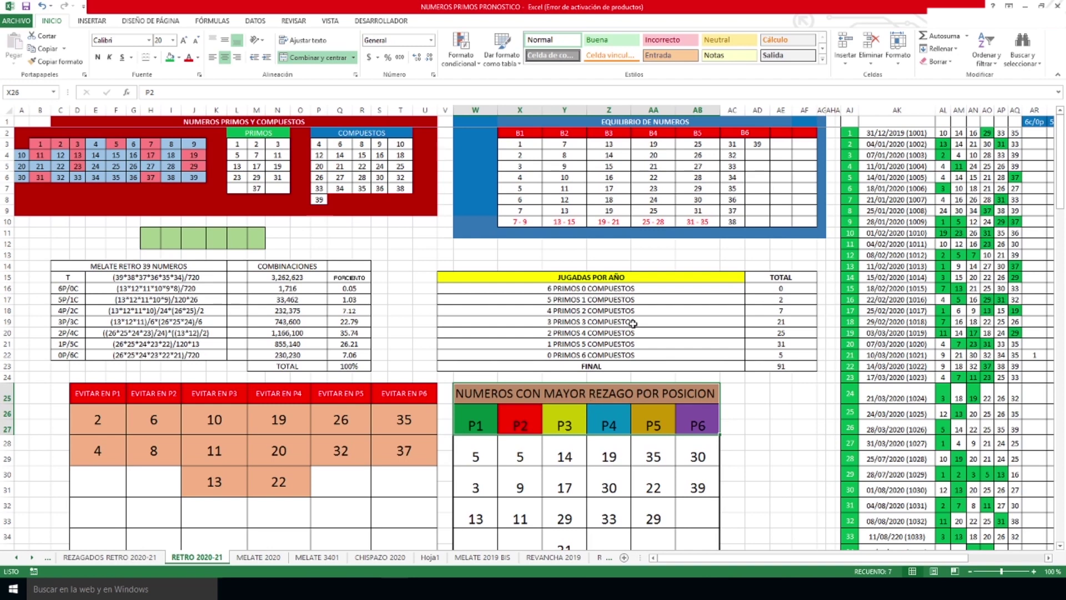
# Highlight the EVITAR EN P1 to EVITAR EN P6 number block and the NUMEROS COMBINABLES table to compare their numbers.
pyautogui.scroll(-3, 633, 324)
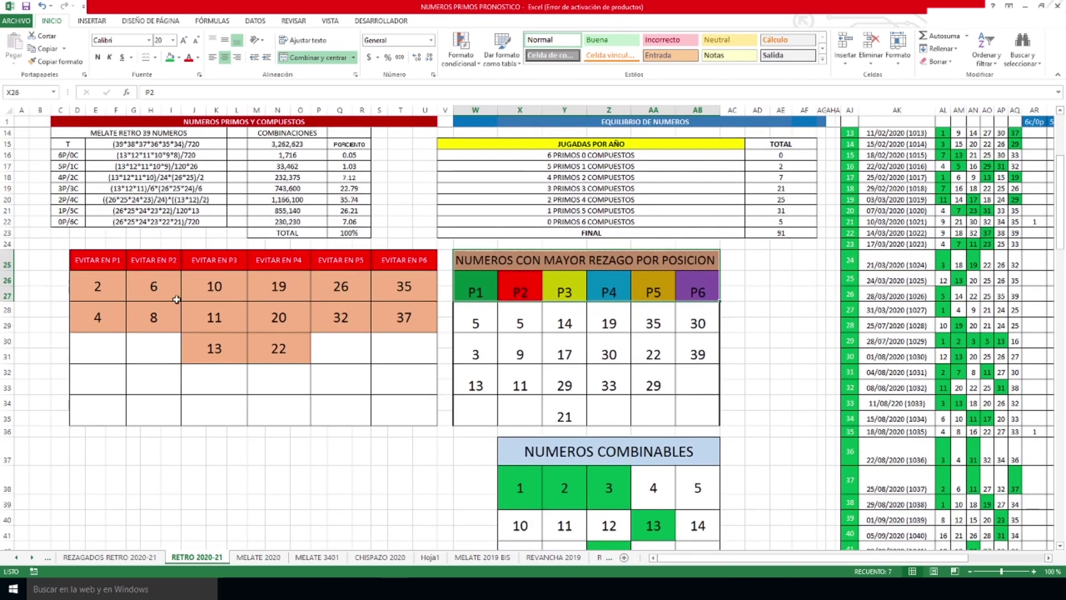
pyautogui.moveTo(84, 261); pyautogui.dragTo(405, 338)
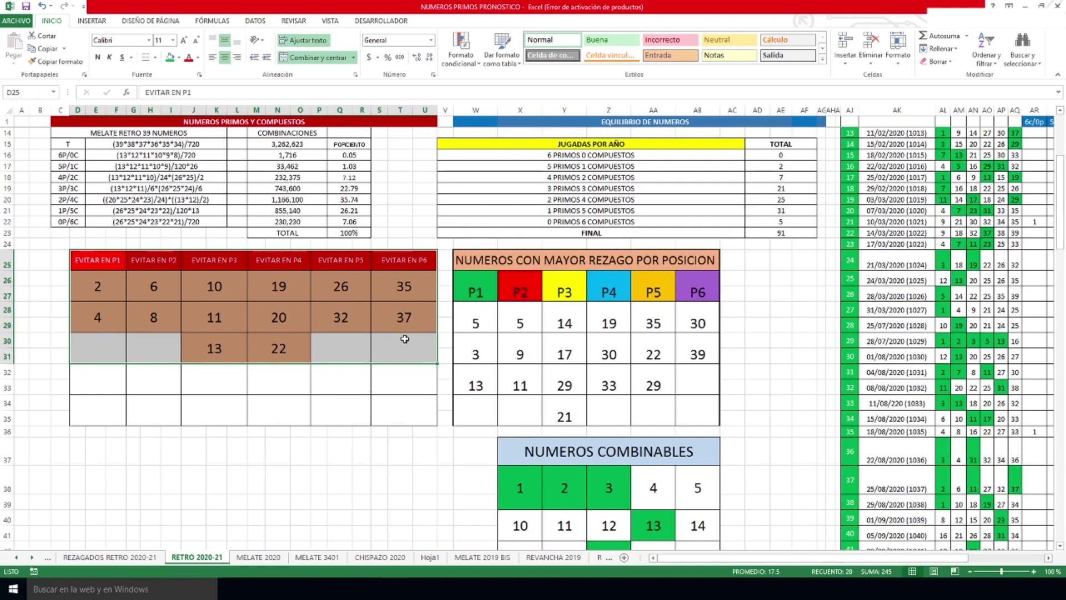
pyautogui.scroll(-3, 426, 328)
pyautogui.moveTo(582, 358); pyautogui.dragTo(610, 520)
pyautogui.scroll(7, 610, 519)
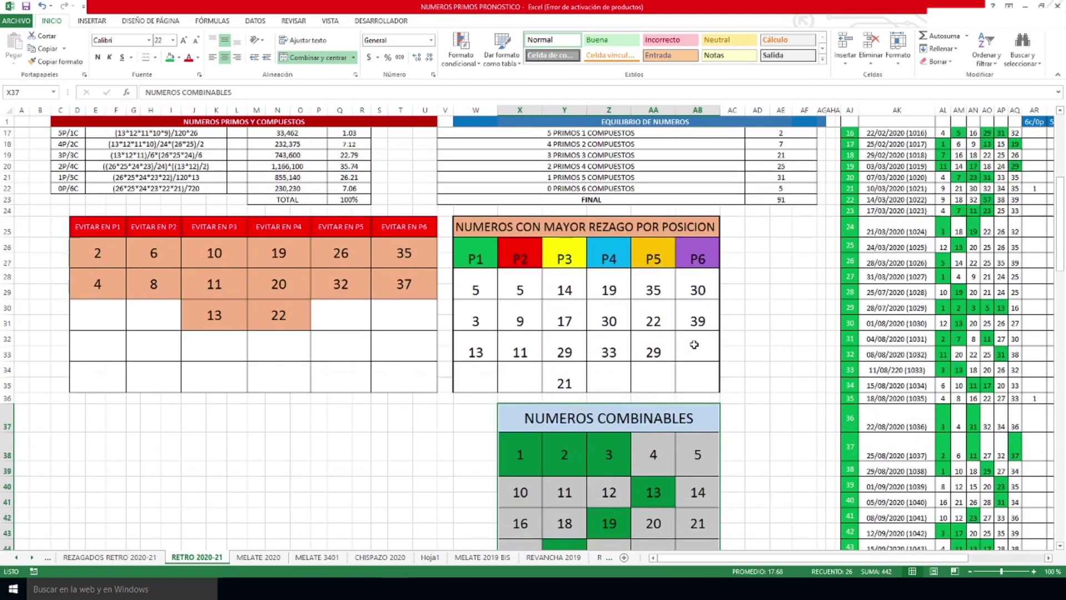
# Highlight the EVITAR EN P1 to P6 headings and look through the dated draw history from 2020 into January 2021.
pyautogui.moveTo(108, 396); pyautogui.dragTo(403, 394)
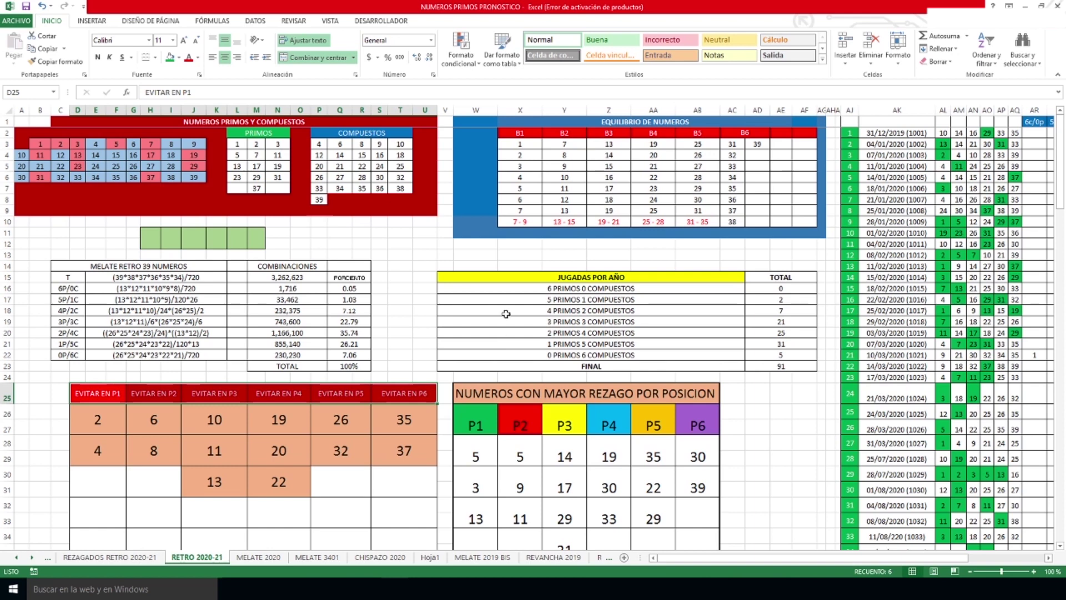
pyautogui.scroll(-7, 506, 314)
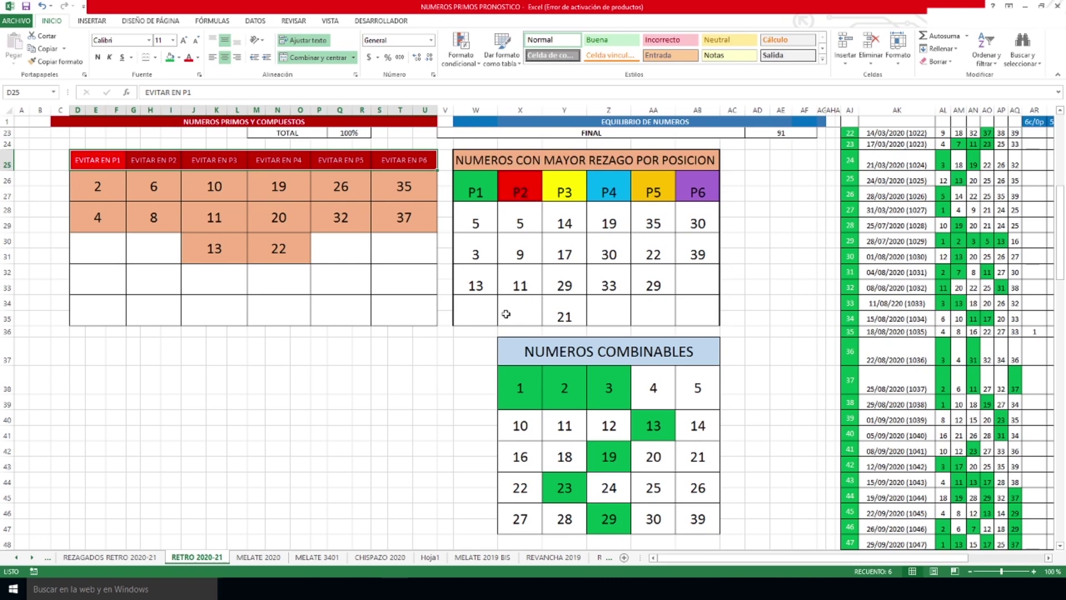
pyautogui.scroll(-8, 793, 395)
pyautogui.scroll(-2, 792, 395)
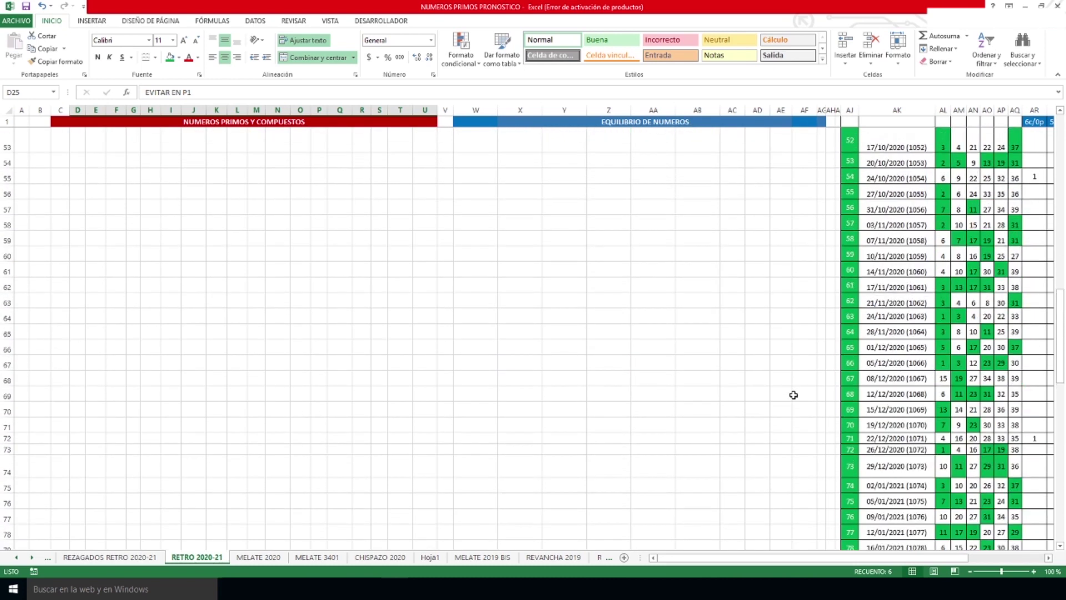
pyautogui.scroll(17, 793, 395)
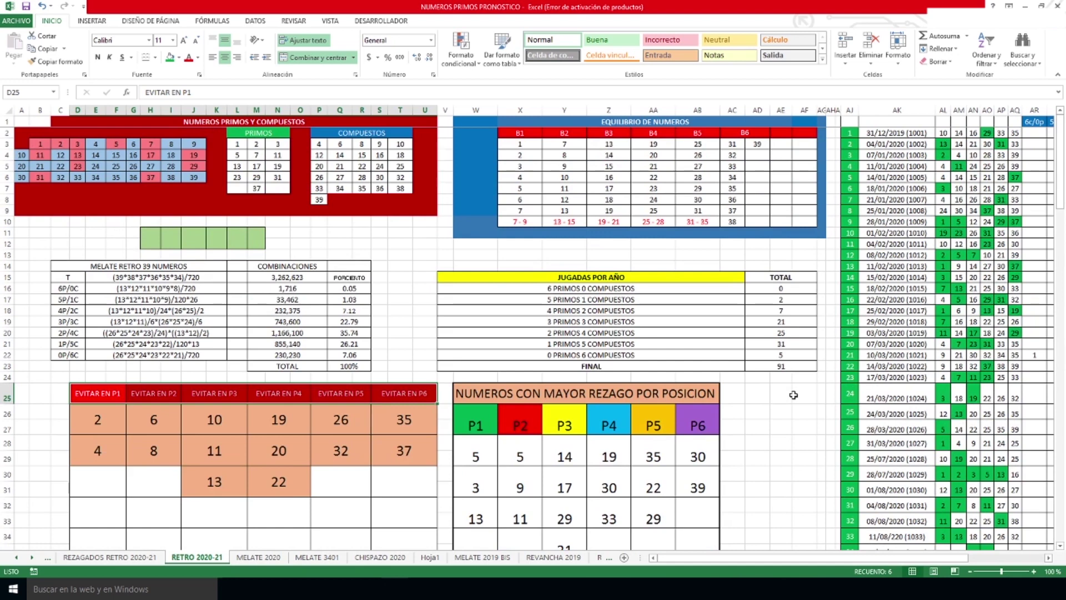